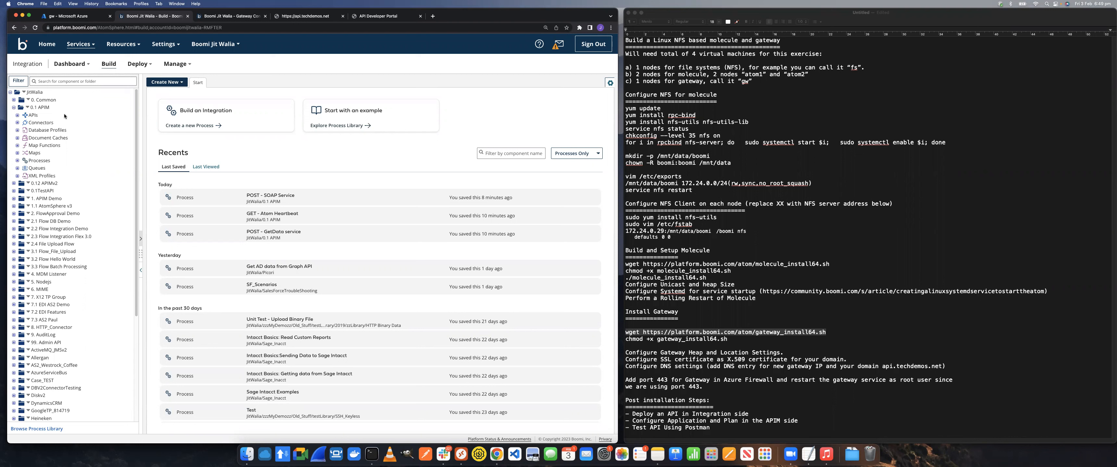
Open the MyAPI API service component in the 0.1 APIM folder
left_click(17, 115)
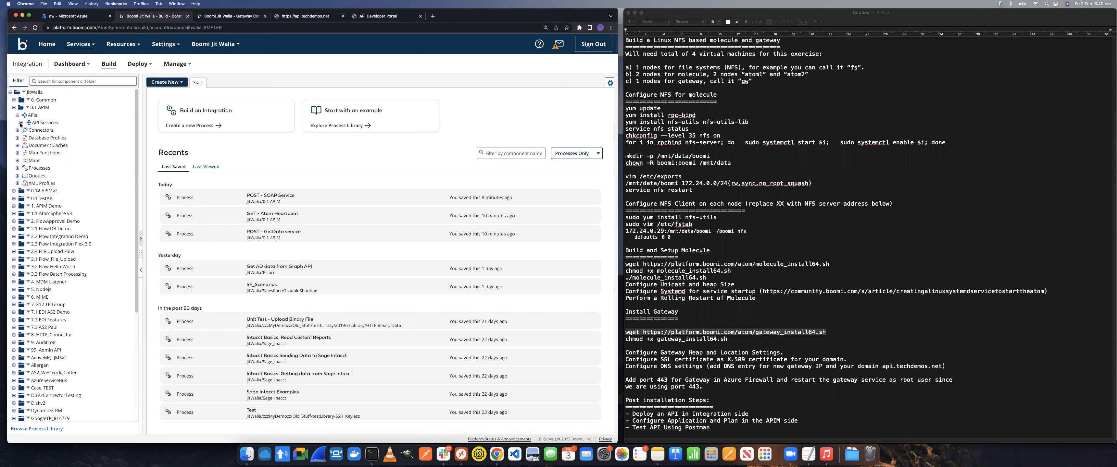
left_click(21, 123)
left_click(47, 130)
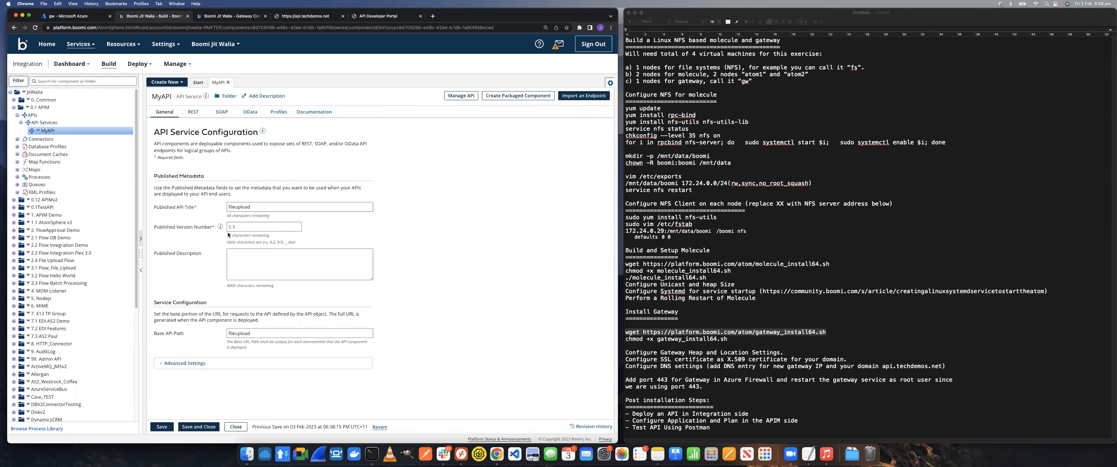
Review MyAPI's REST, SOAP, OData and general configuration, and list the processes in the 0.1 APIM folder
left_click(193, 112)
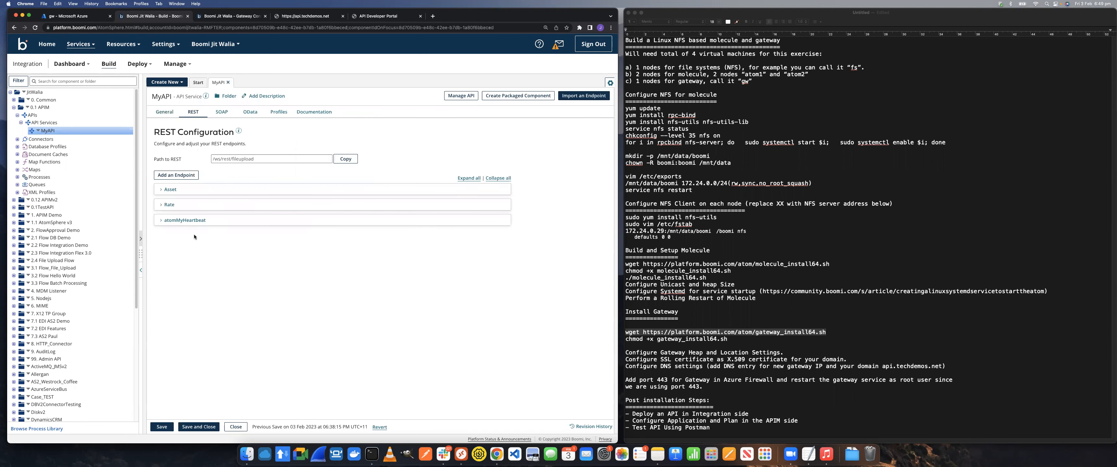
left_click(221, 112)
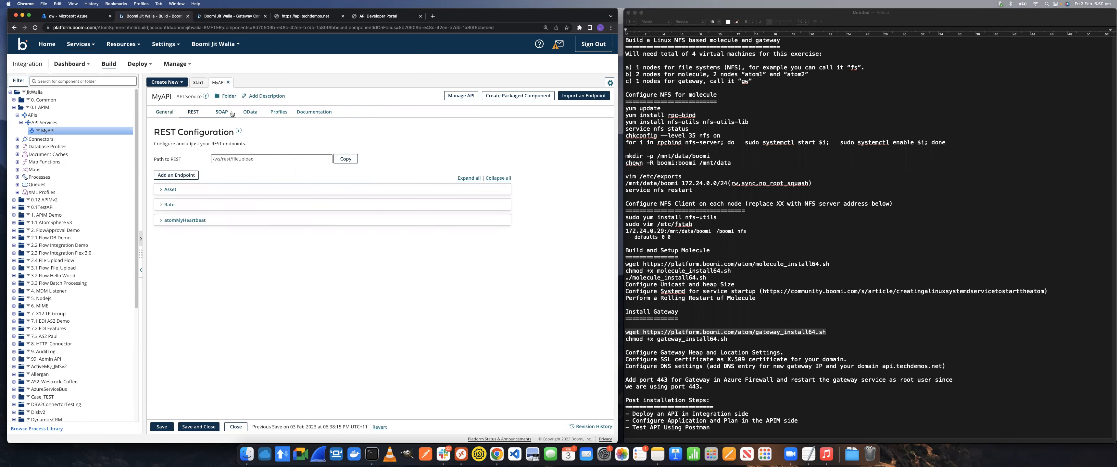
left_click(257, 114)
left_click(188, 116)
left_click(167, 112)
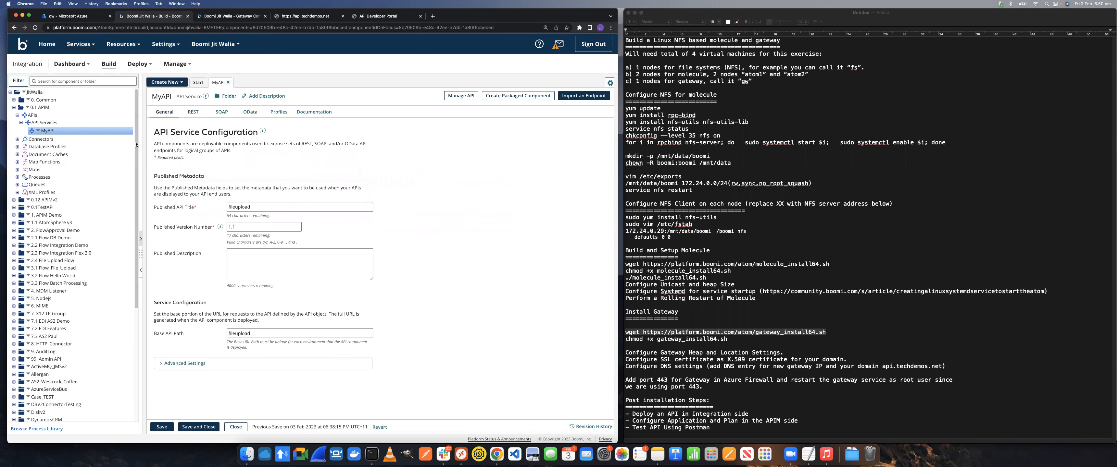
left_click(18, 177)
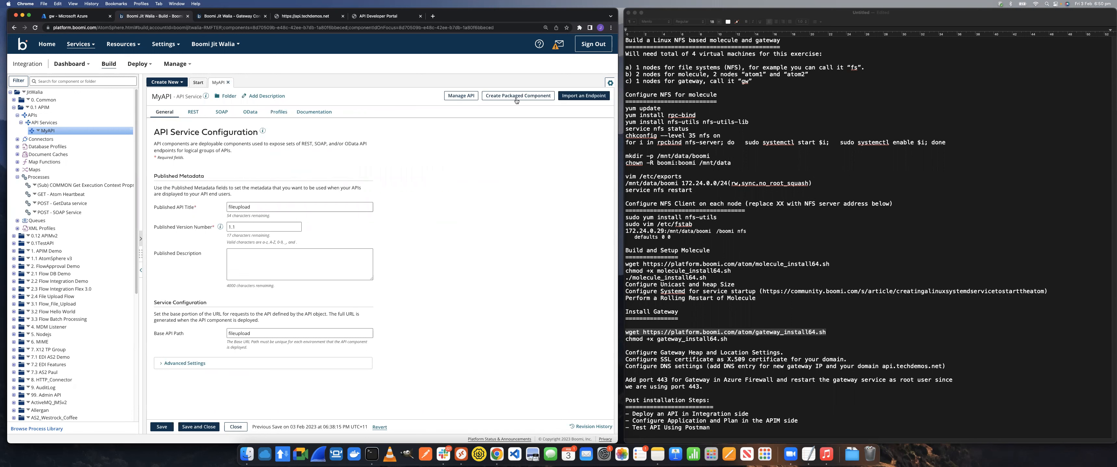
Save MyAPI and select it for packaging together with GET - Atom Heartbeat, POST - GetData service and POST - SOAP Service
left_click(529, 95)
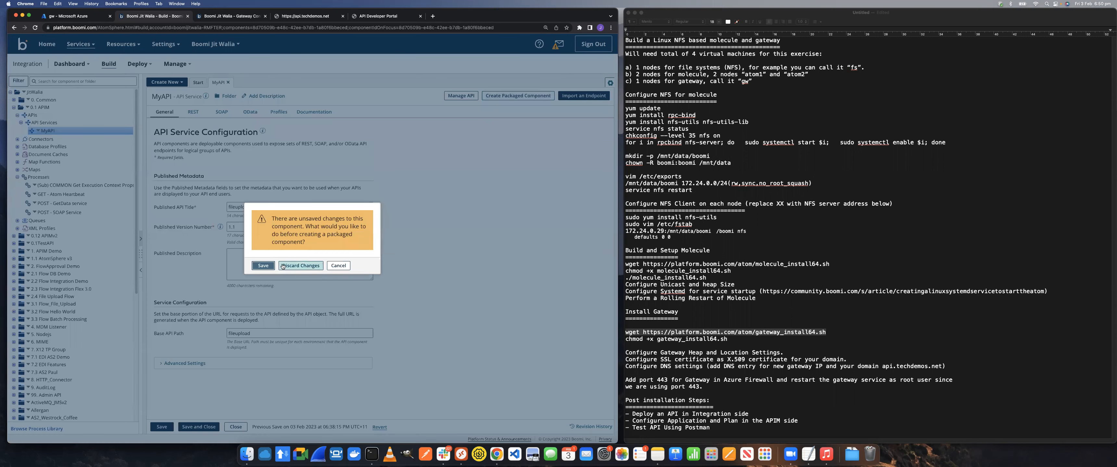
left_click(263, 265)
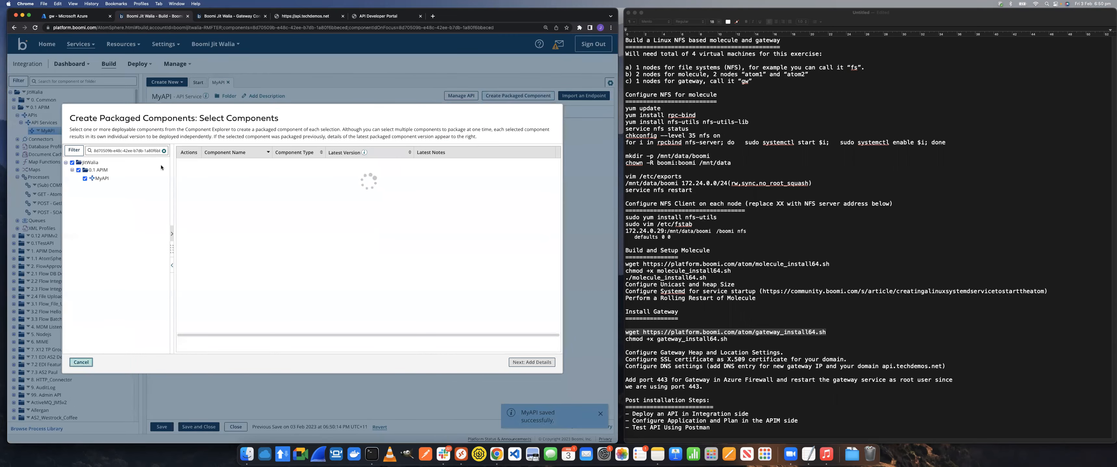
left_click(72, 177)
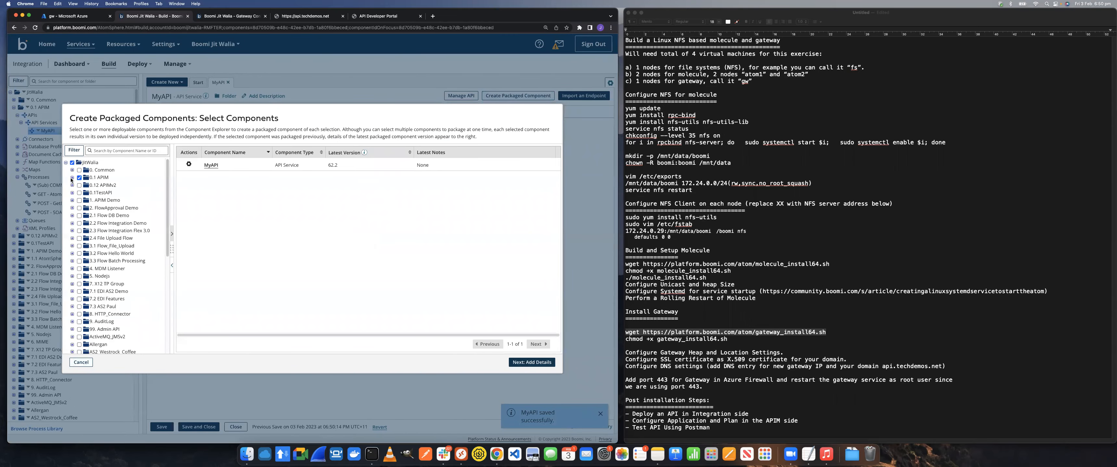
left_click(85, 213)
left_click(84, 222)
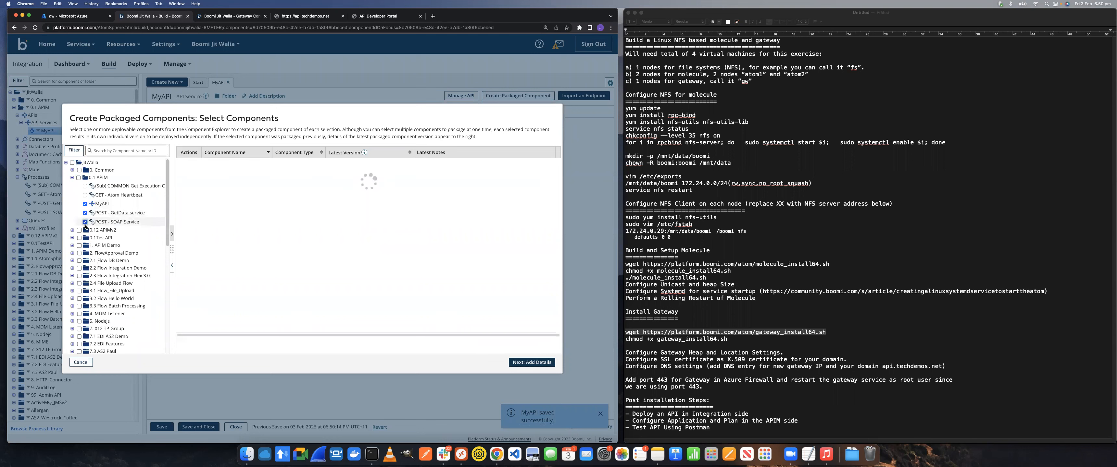
left_click(85, 195)
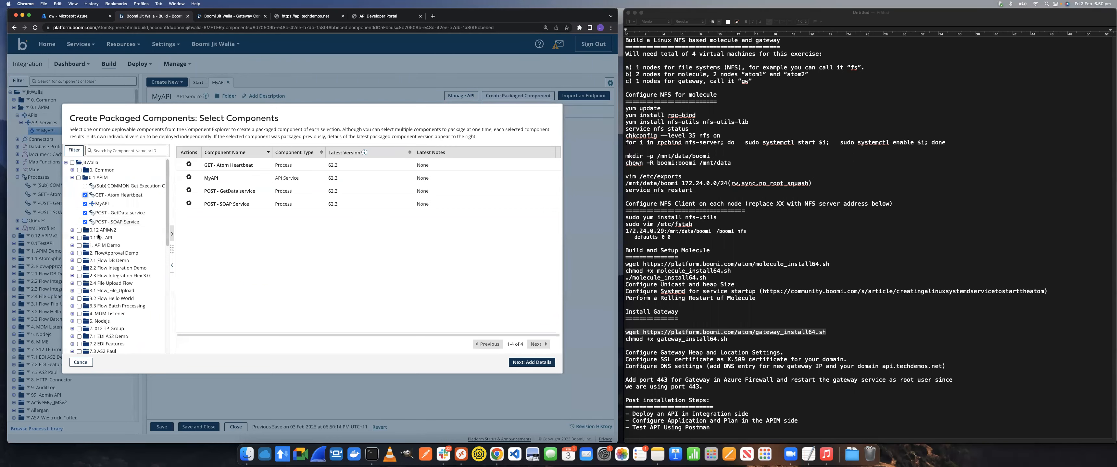
Create the packaged components for the four selected items with version 62.3
left_click(539, 361)
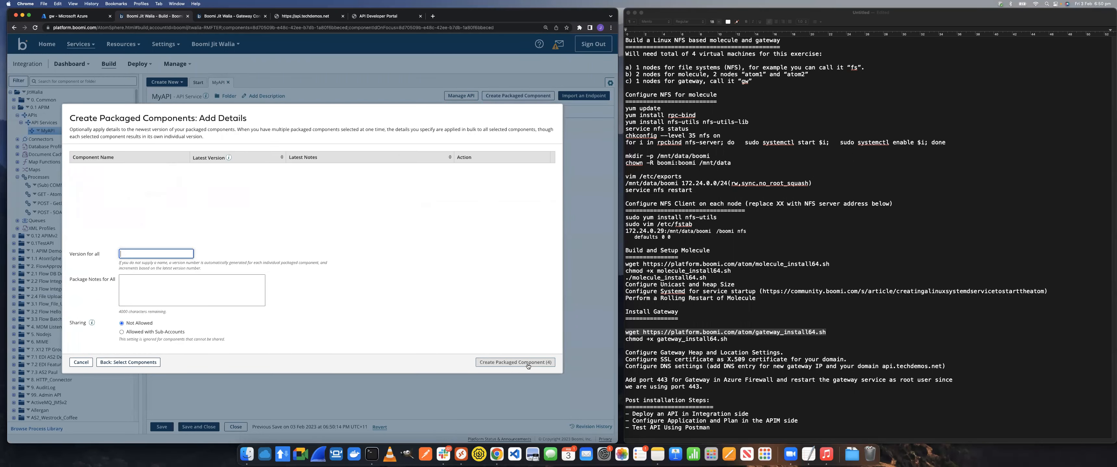
type("62.3")
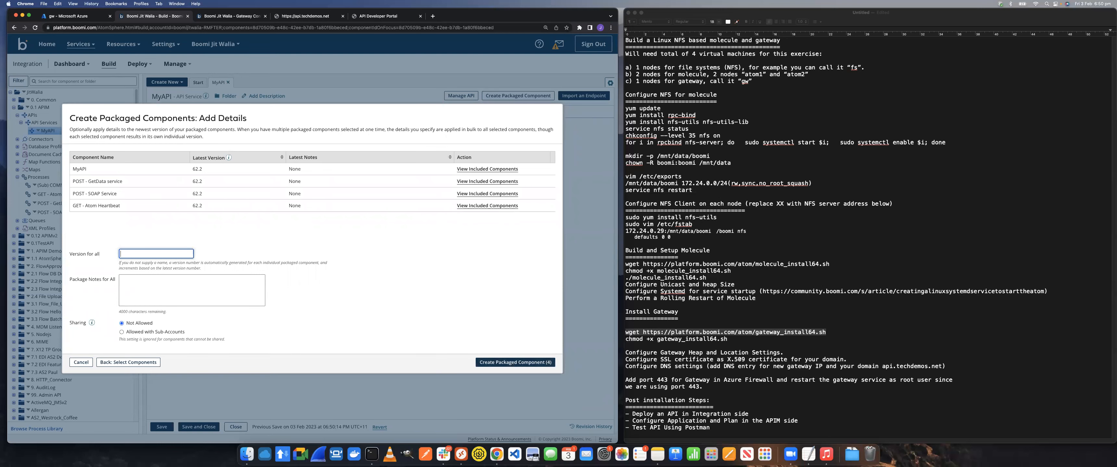
left_click(516, 363)
Deploy the version 62.3 packages to the Molecule in Azure (local) environment and close the deployment dialog
left_click(225, 264)
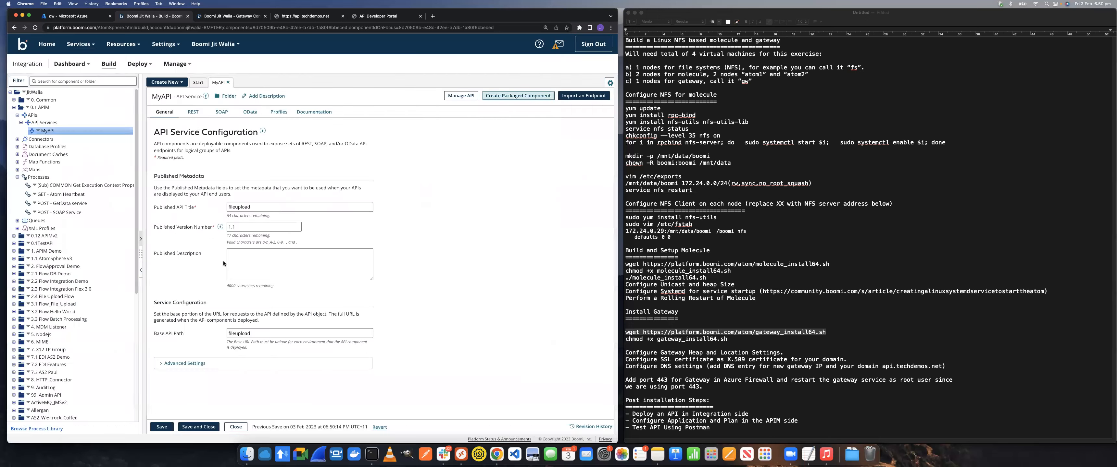
left_click(156, 150)
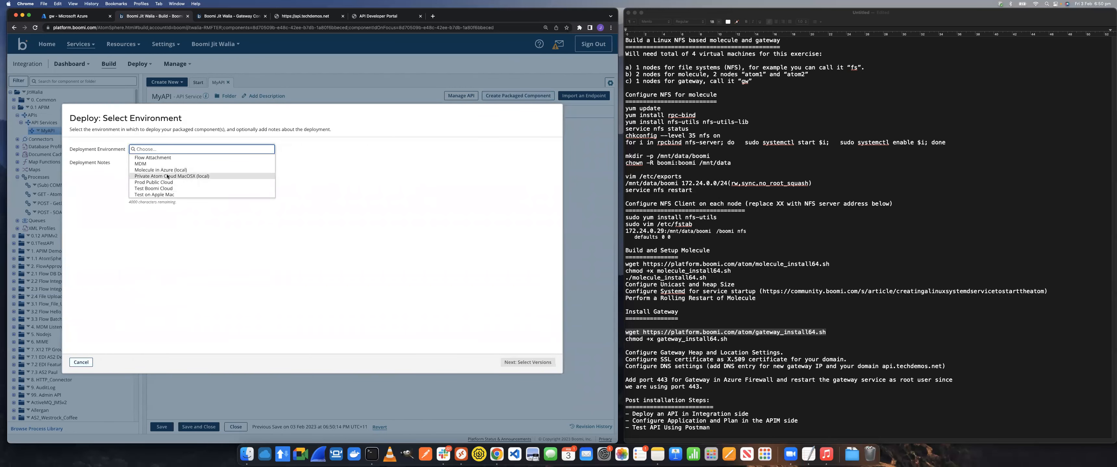
left_click(152, 170)
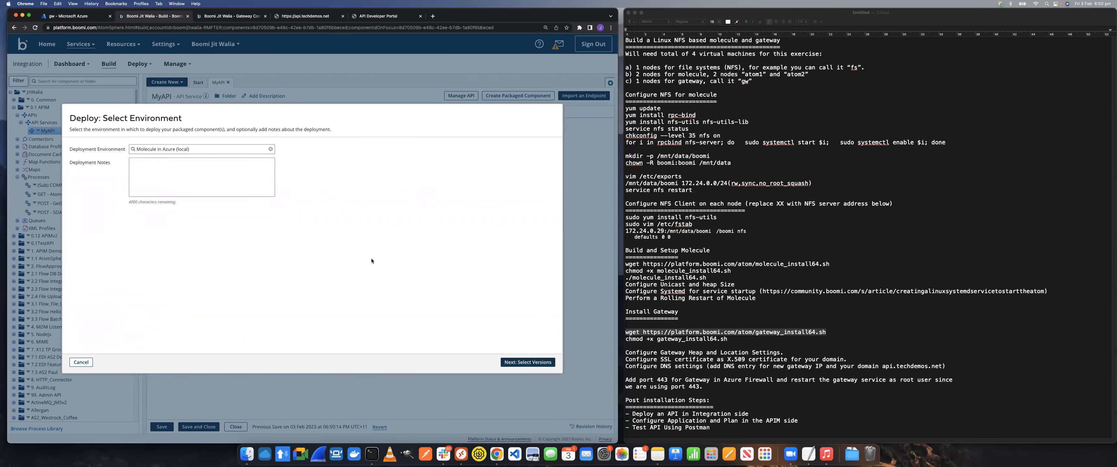
left_click(516, 363)
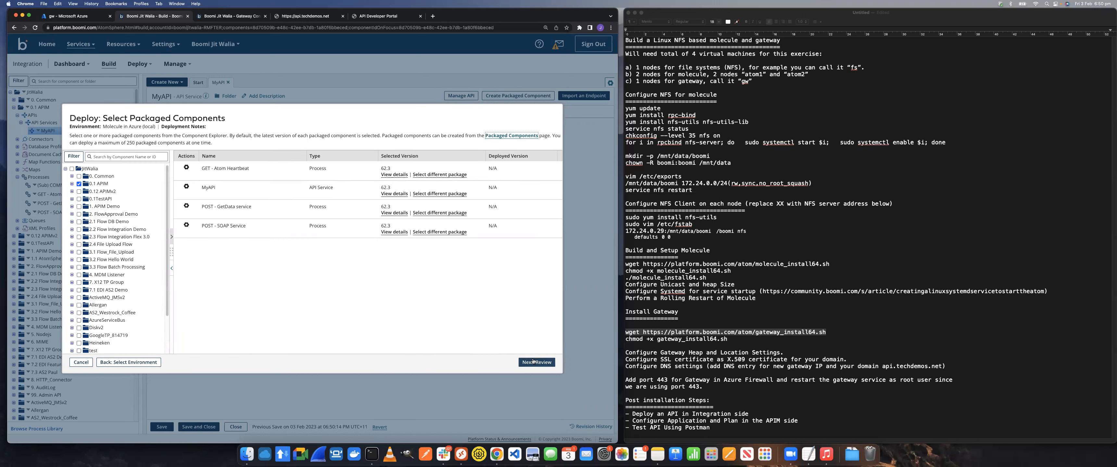
left_click(534, 362)
left_click(540, 363)
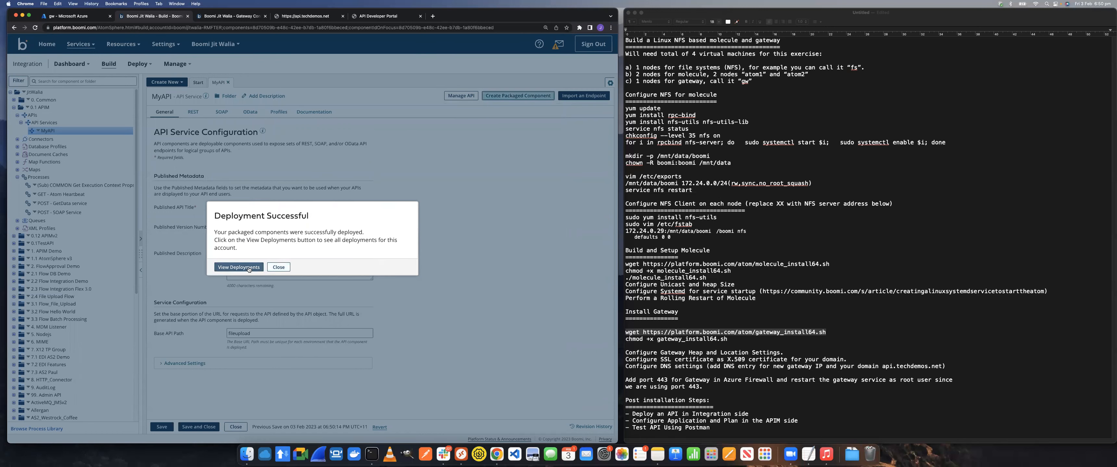
left_click(248, 268)
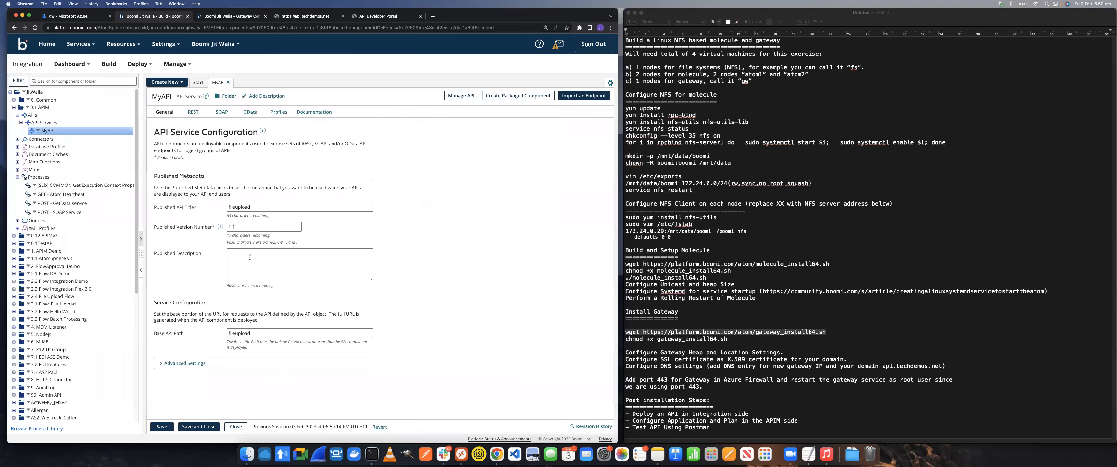
Switch to API Management, reload the gateways page and open the list of deployed APIs
left_click(221, 17)
left_click(36, 27)
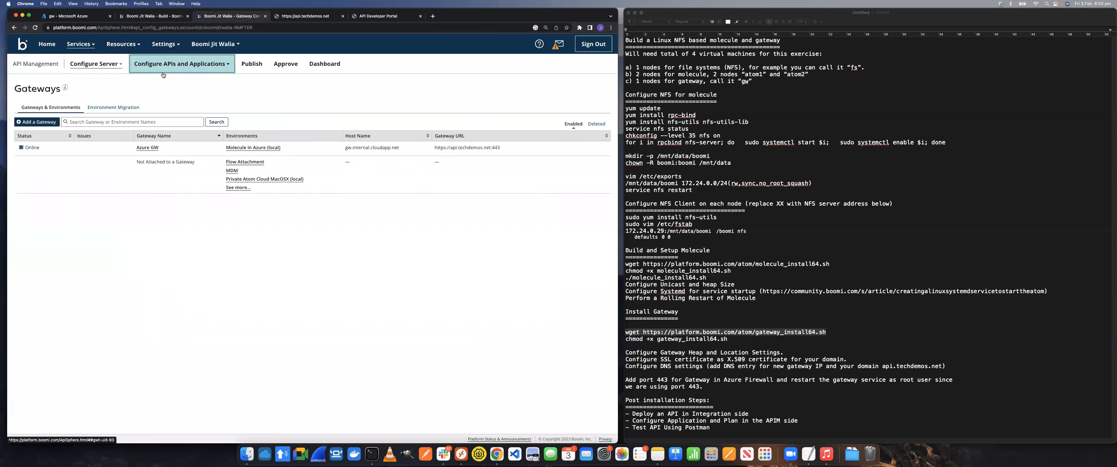
left_click(163, 75)
left_click(150, 83)
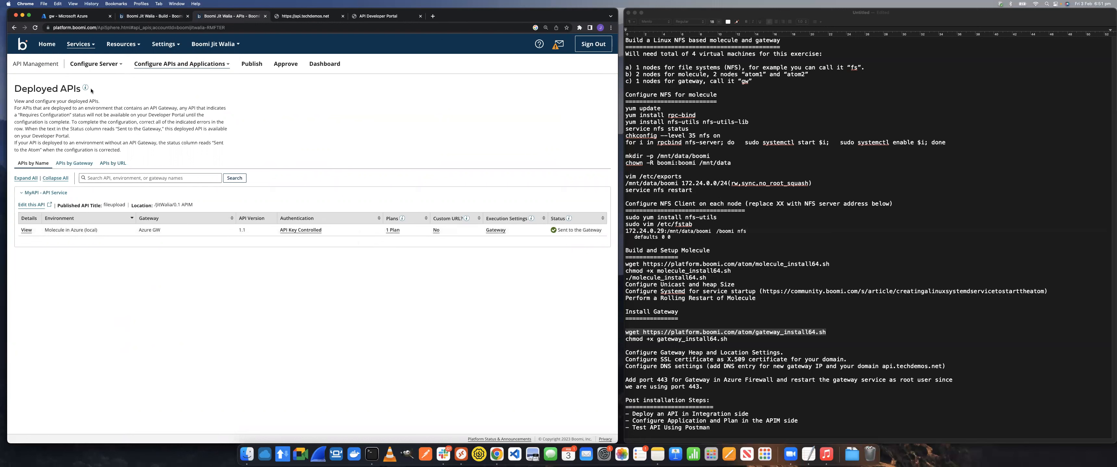
View the plans assigned to MyAPI on Molecule in Azure (local)
left_click(93, 64)
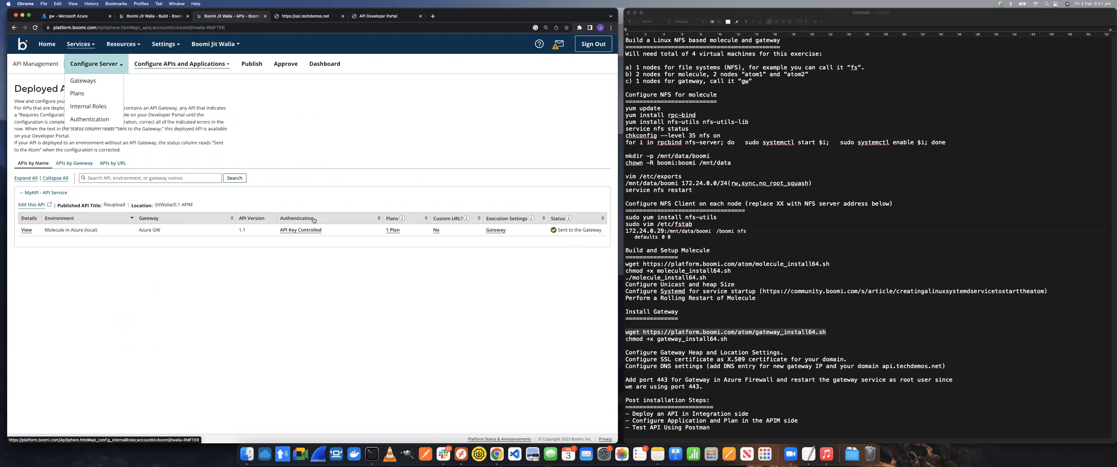
left_click(392, 230)
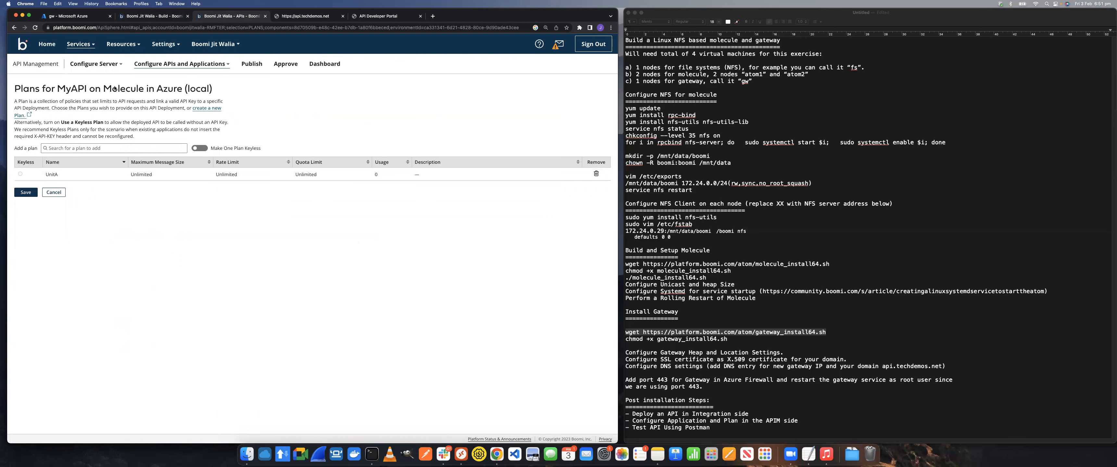
left_click(94, 63)
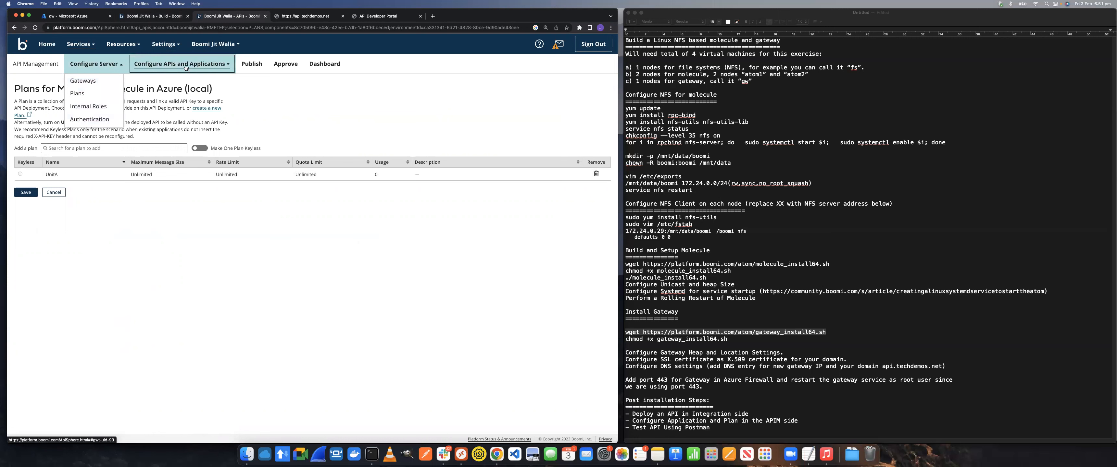
left_click(306, 17)
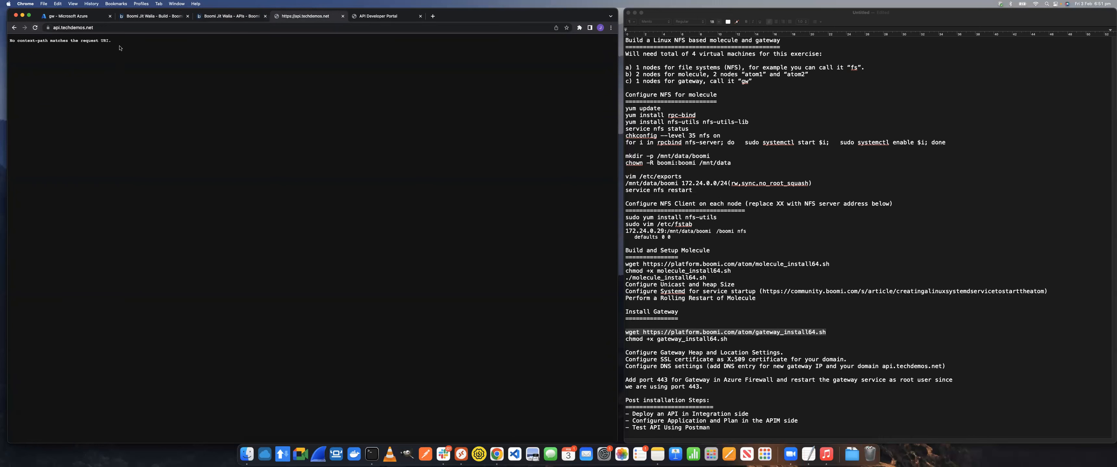
left_click(97, 29)
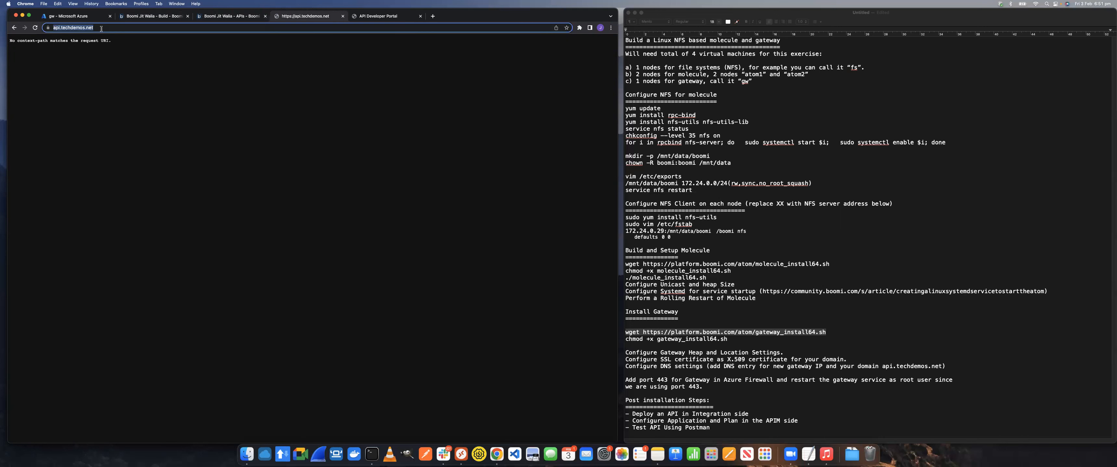
type("//")
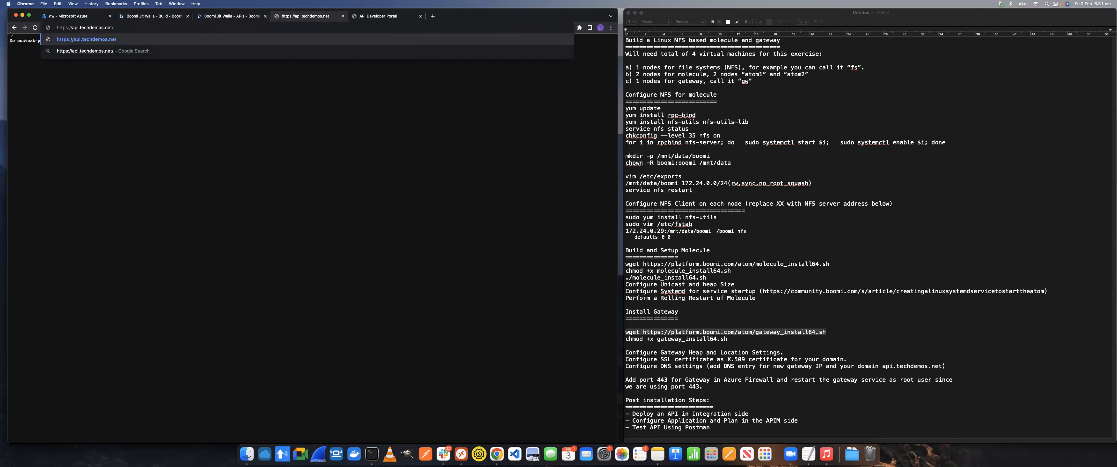
type("ws/rest/fileupload/atomMyHeart")
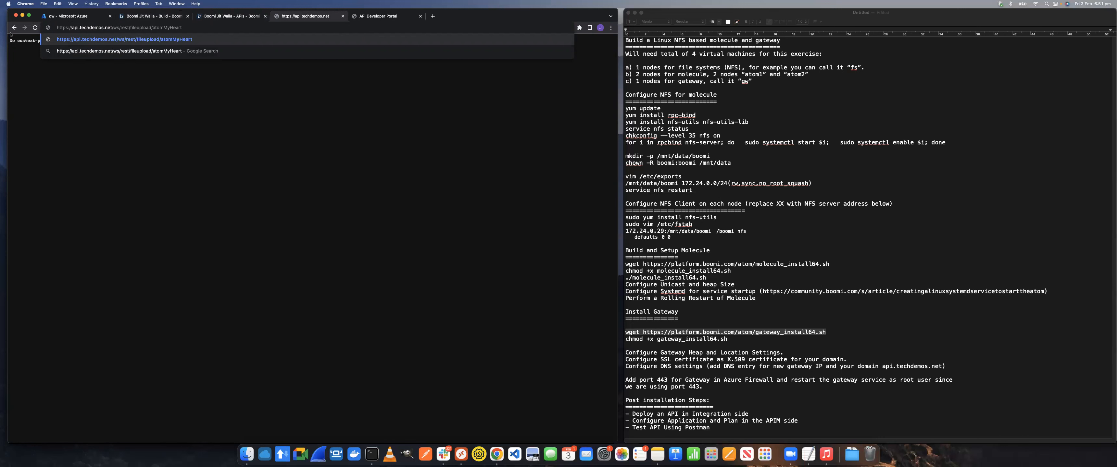
type("beat")
key("Return")
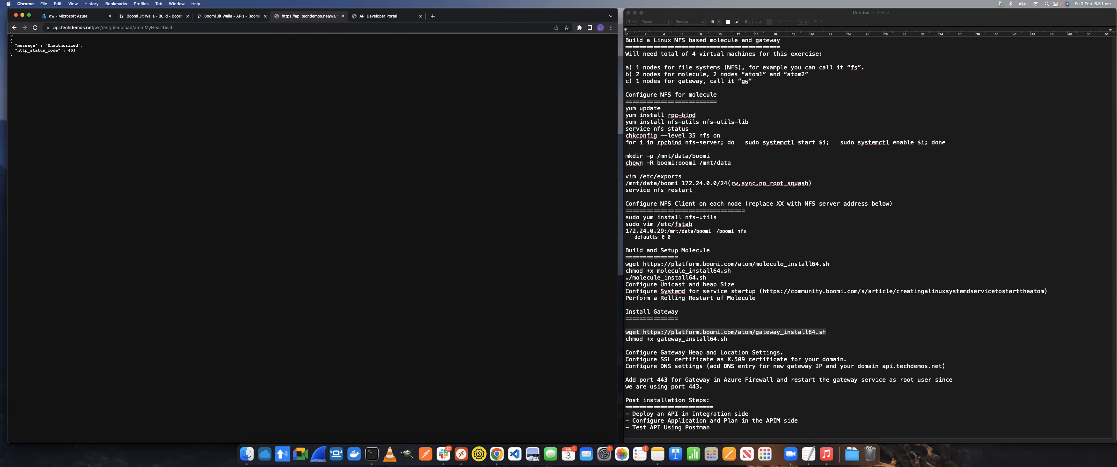
Sign in to the API Developer Portal with the username test and the account password, and dismiss the browser's password warning
mouse_move(1, 2)
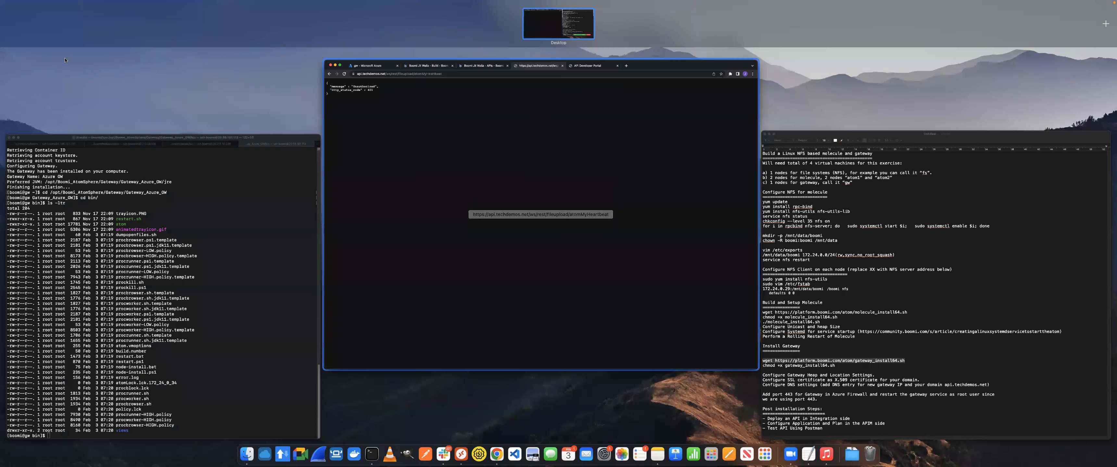
left_click(362, 82)
left_click(376, 16)
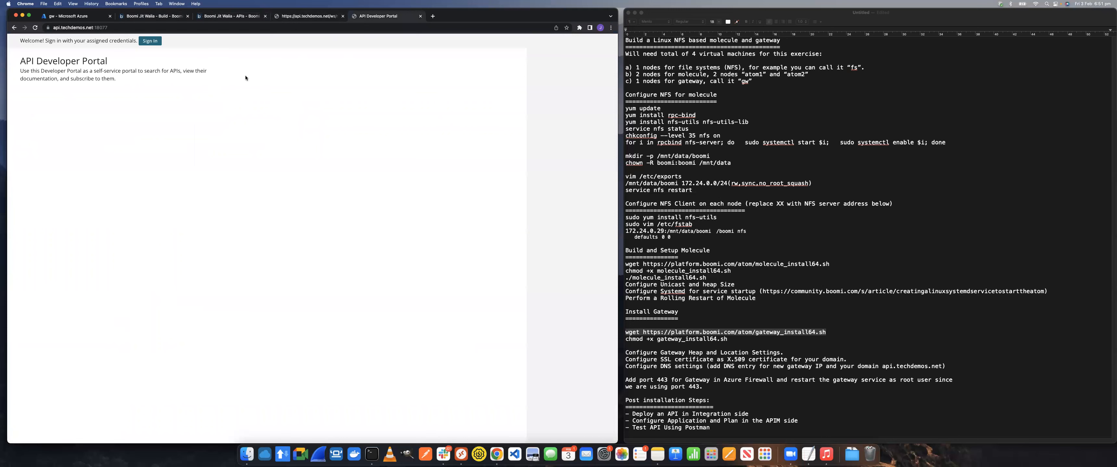
left_click(150, 41)
left_click(130, 110)
type("test")
left_click(66, 147)
type("tes")
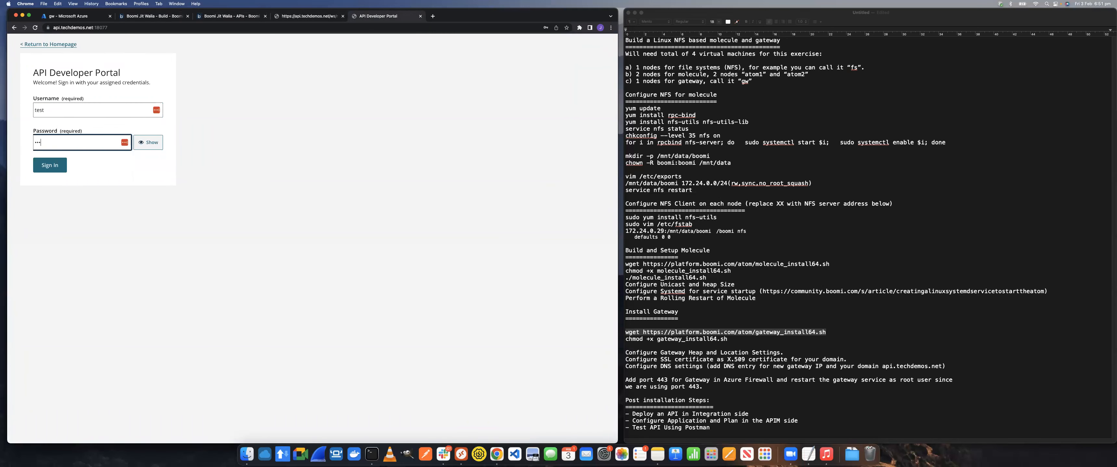
left_click(57, 159)
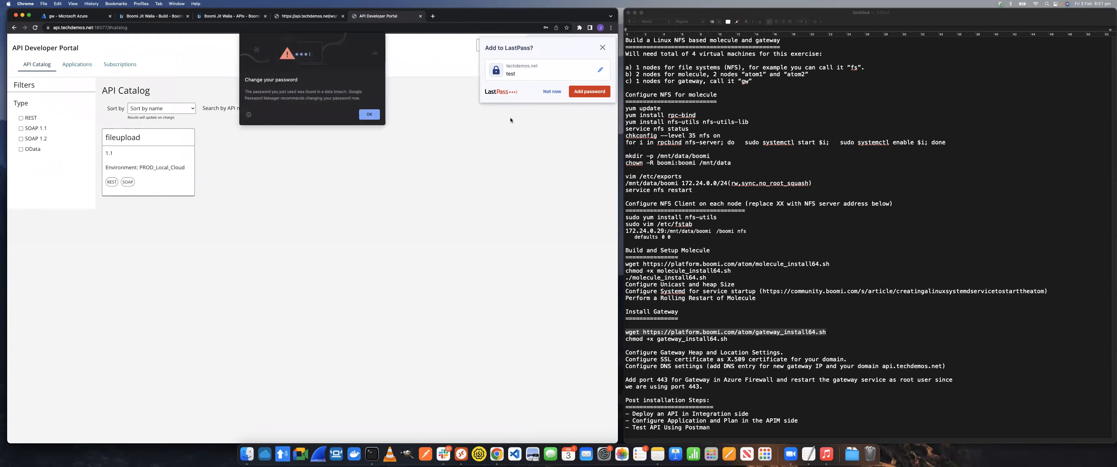
left_click(375, 117)
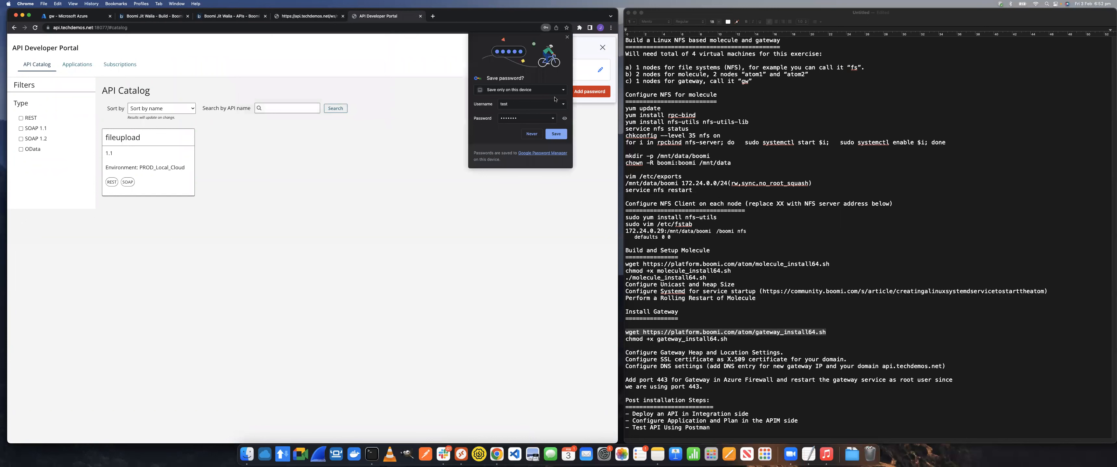
Try to subscribe to the fileupload API from the catalog and continue to the applications page
left_click(202, 168)
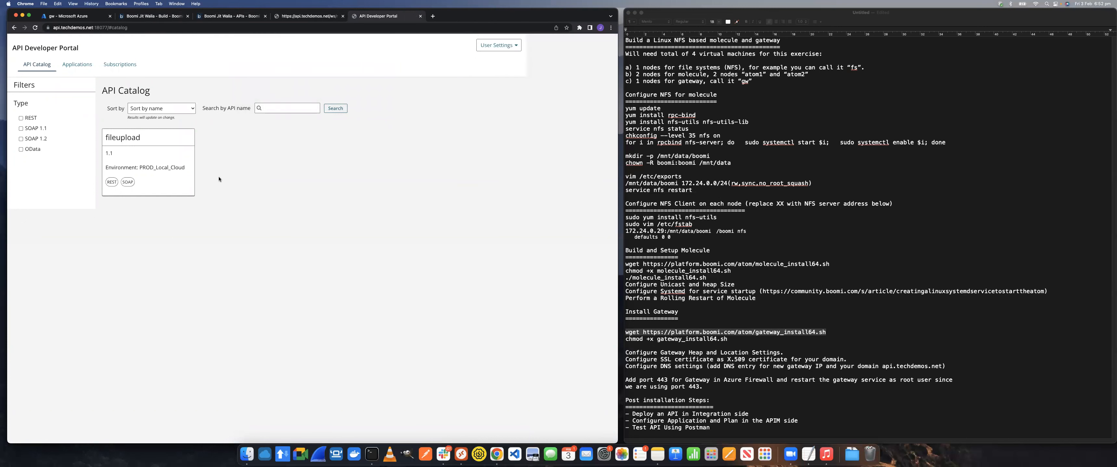
left_click(140, 153)
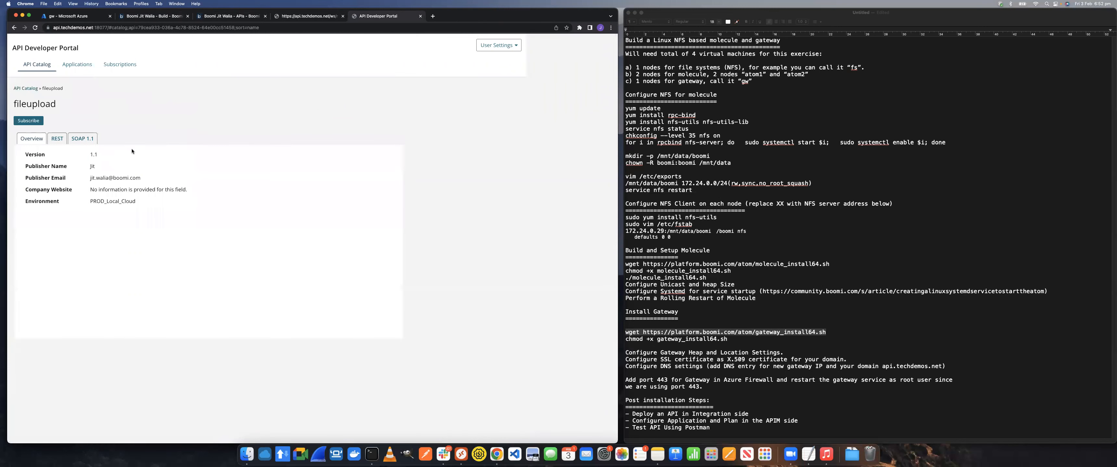
left_click(34, 123)
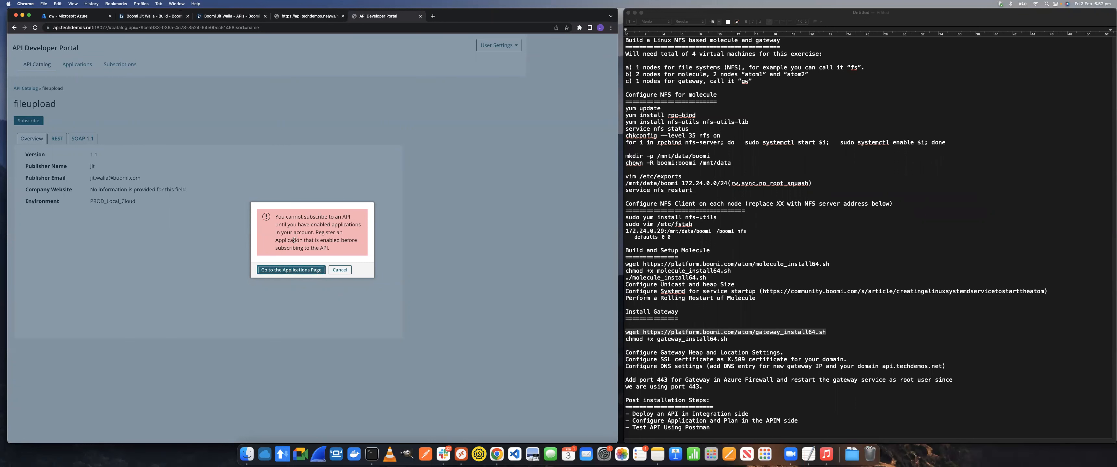
left_click(291, 269)
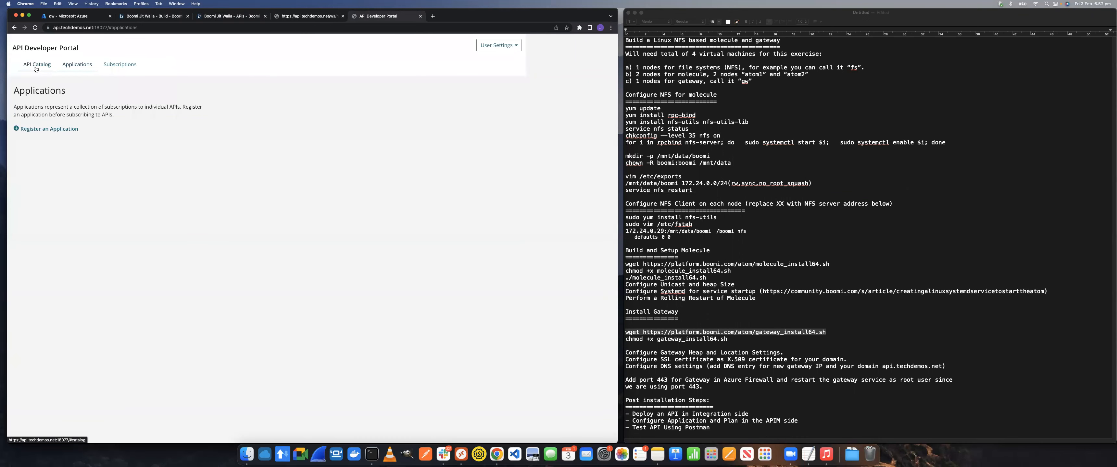
Start registering an application and name it BusinessUnitA
left_click(34, 129)
left_click(60, 184)
type("BusinessUnitA")
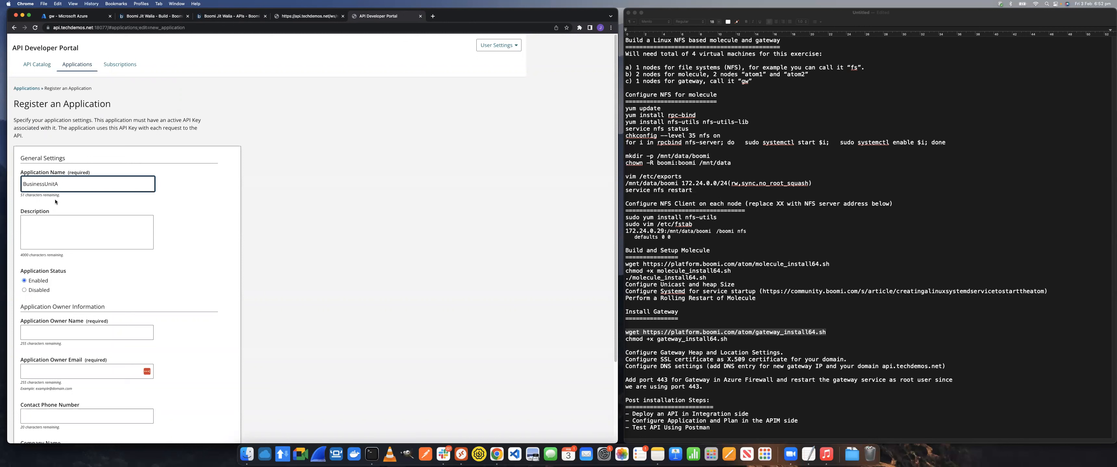
Enter the application owner's name and e-mail and register the application
left_click(66, 334)
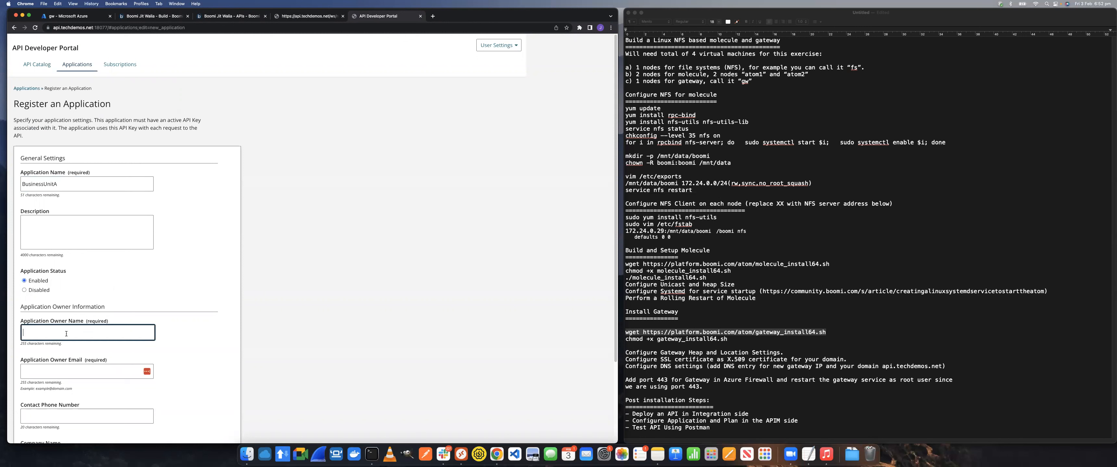
key("Tab")
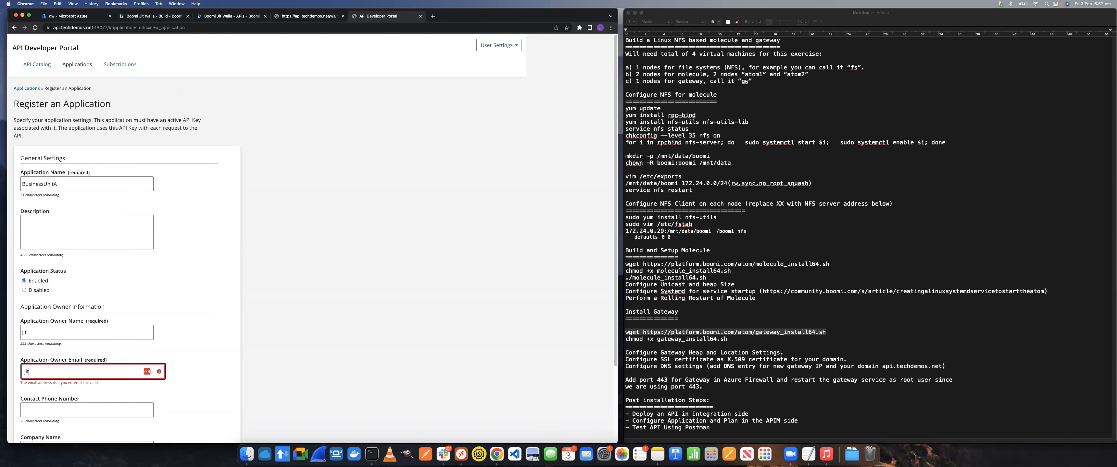
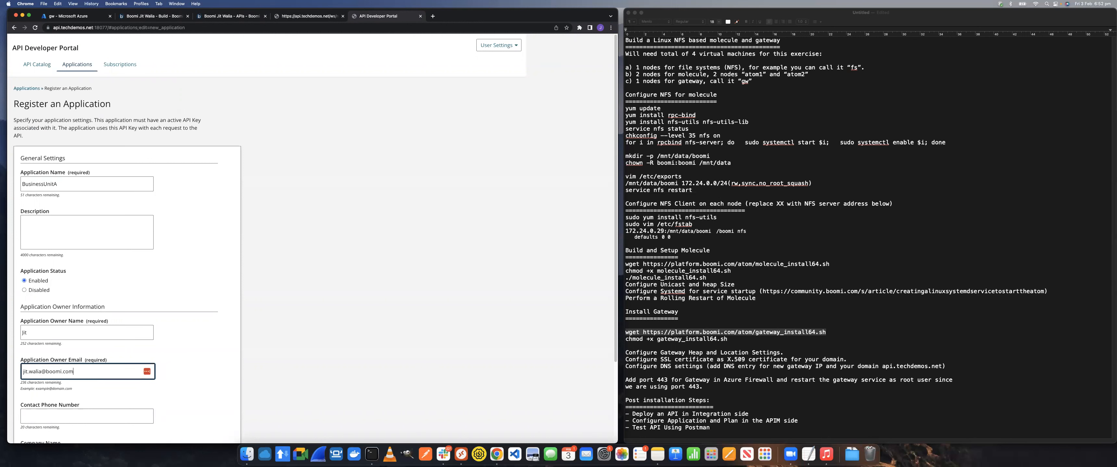
left_click(296, 284)
scroll(273, 331, "down", 5)
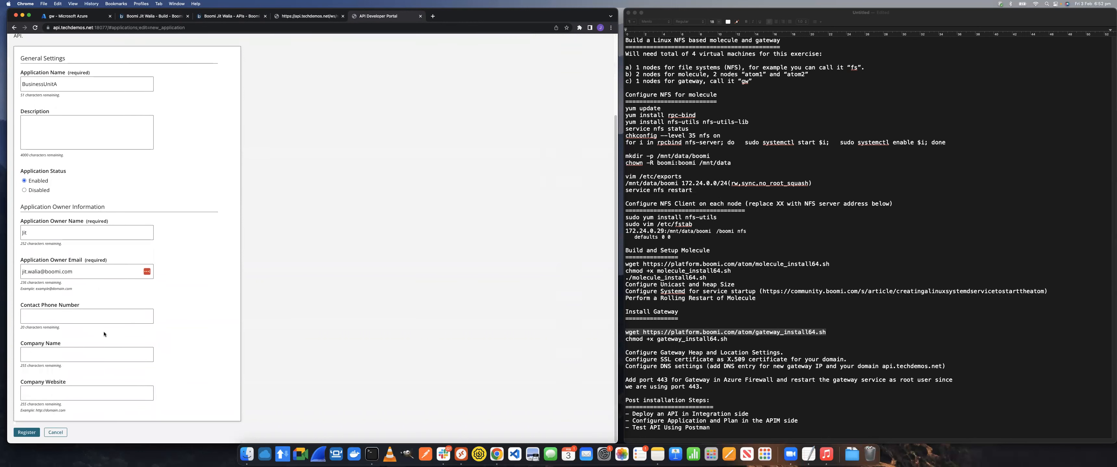
left_click(27, 433)
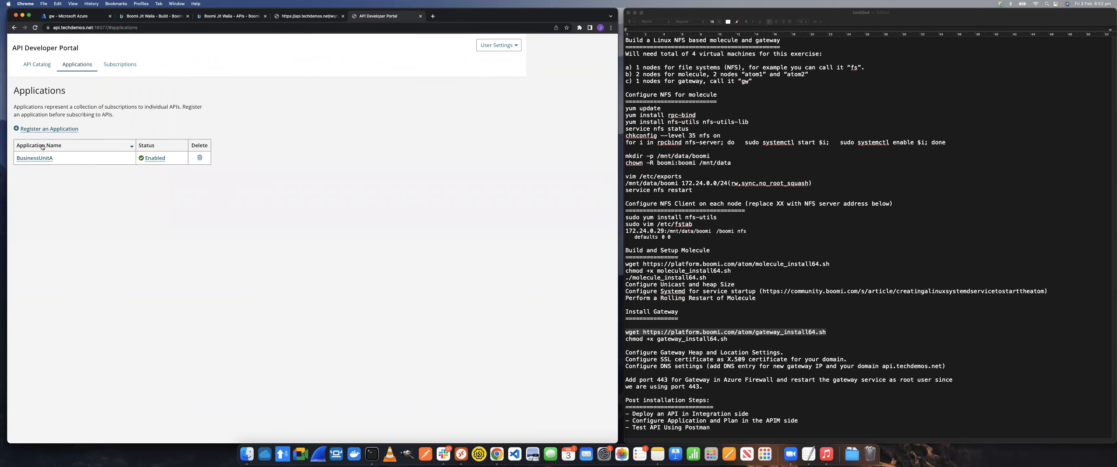
View the subscriptions of BusinessUnitA, and return to the catalog to open the fileupload API
left_click(135, 68)
left_click(38, 154)
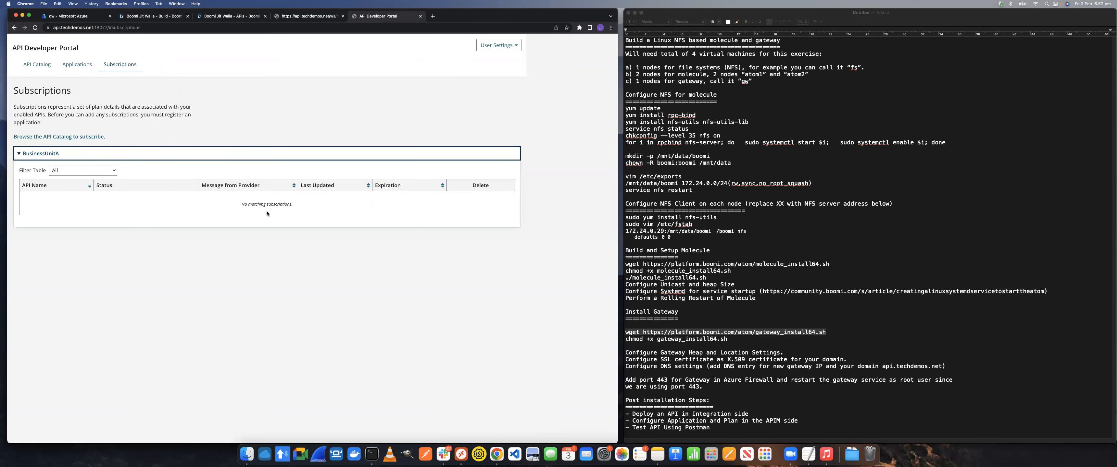
left_click(37, 64)
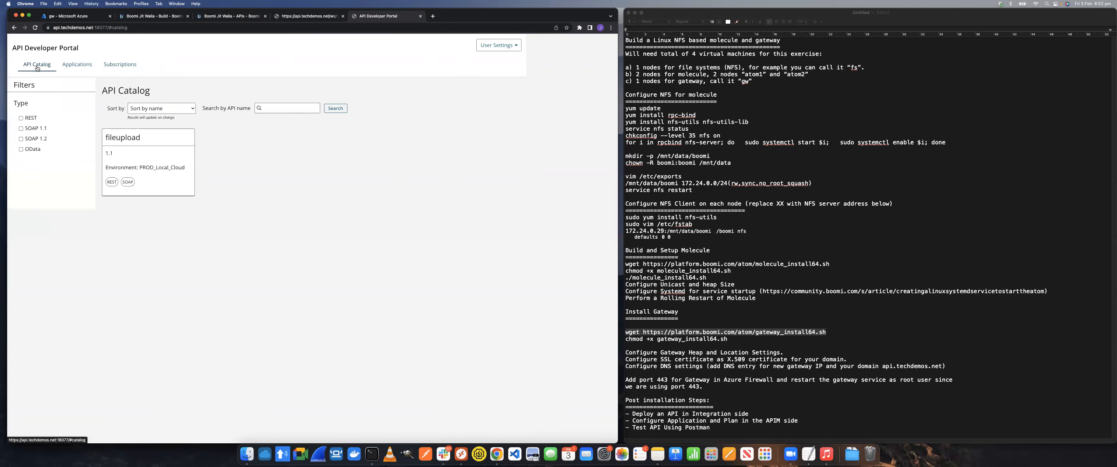
left_click(137, 159)
Subscribe BusinessUnitA to the fileupload API with a message asking the publisher to allow access, and close the confirmation
left_click(28, 121)
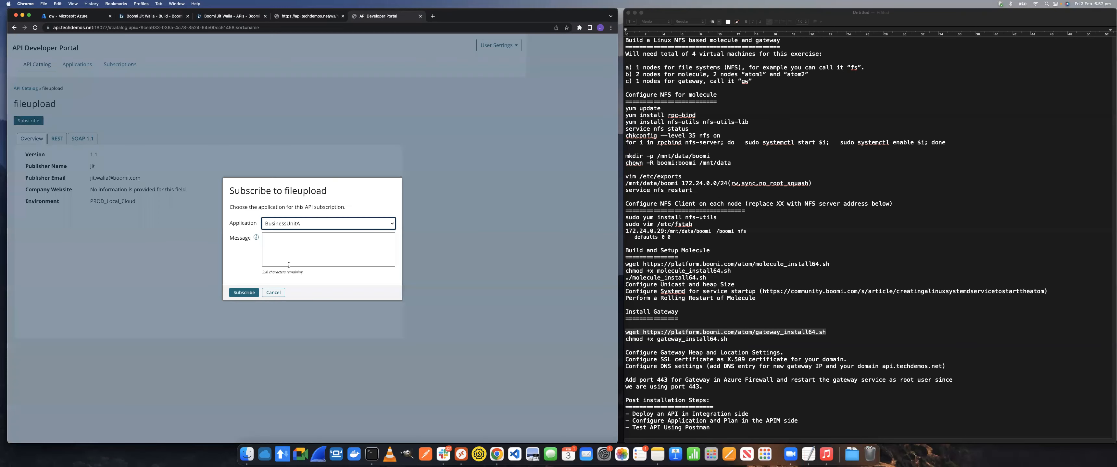
left_click(289, 250)
type("Please adllow access for Jit")
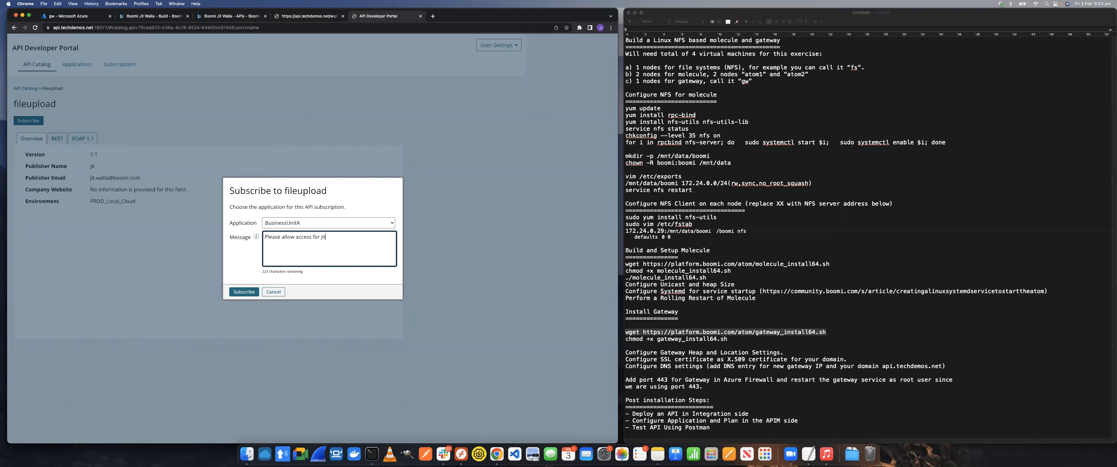
left_click(244, 293)
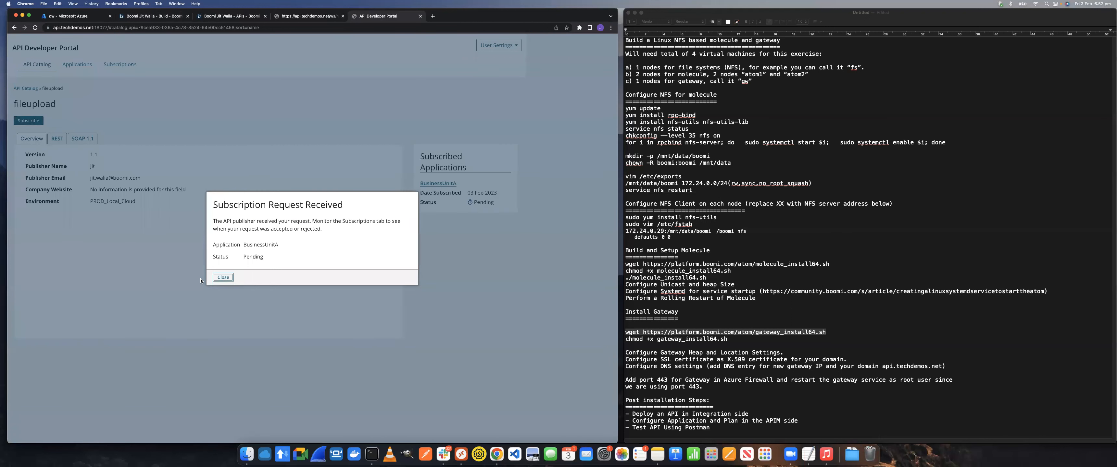
left_click(198, 278)
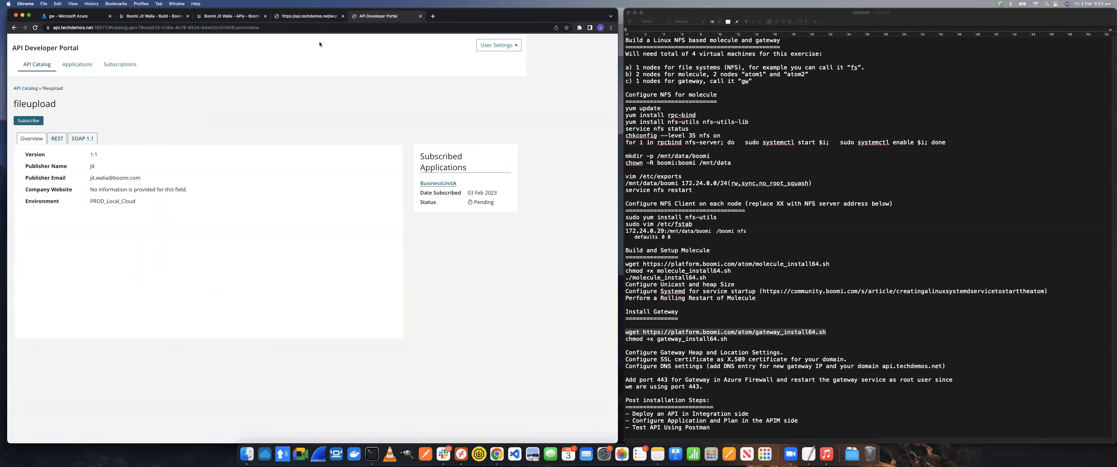
Switch to API Management and approve BusinessUnitA's pending request for MyAPI with the UnitA plan and no automatic disabling
left_click(237, 17)
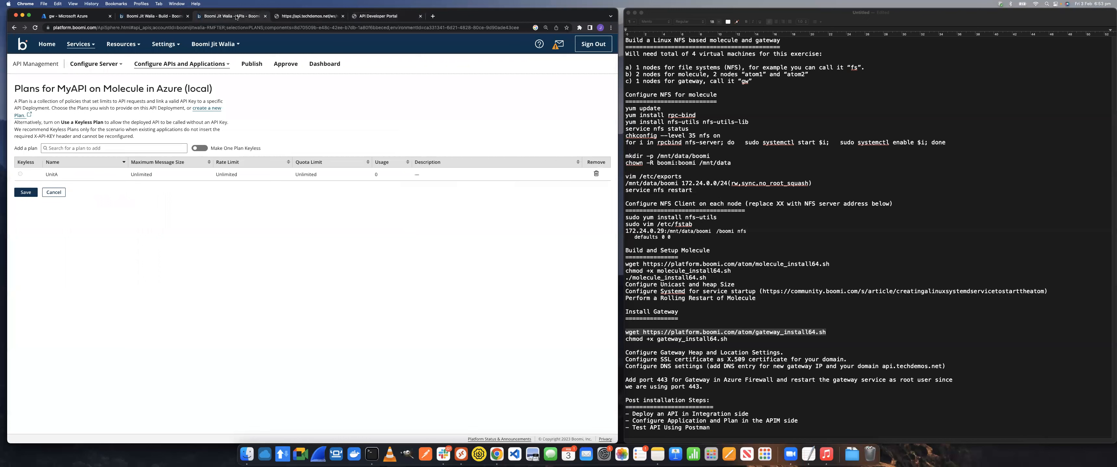
left_click(276, 63)
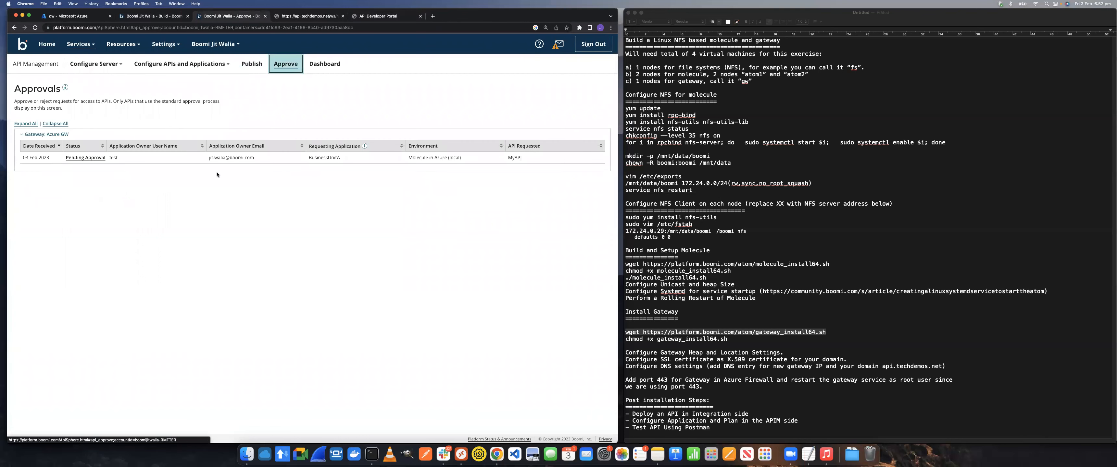
left_click(82, 159)
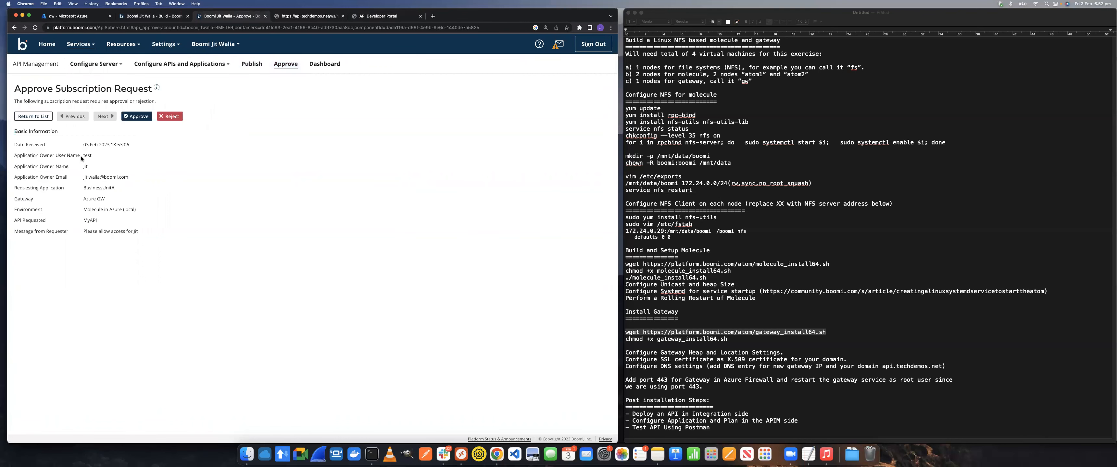
left_click(138, 118)
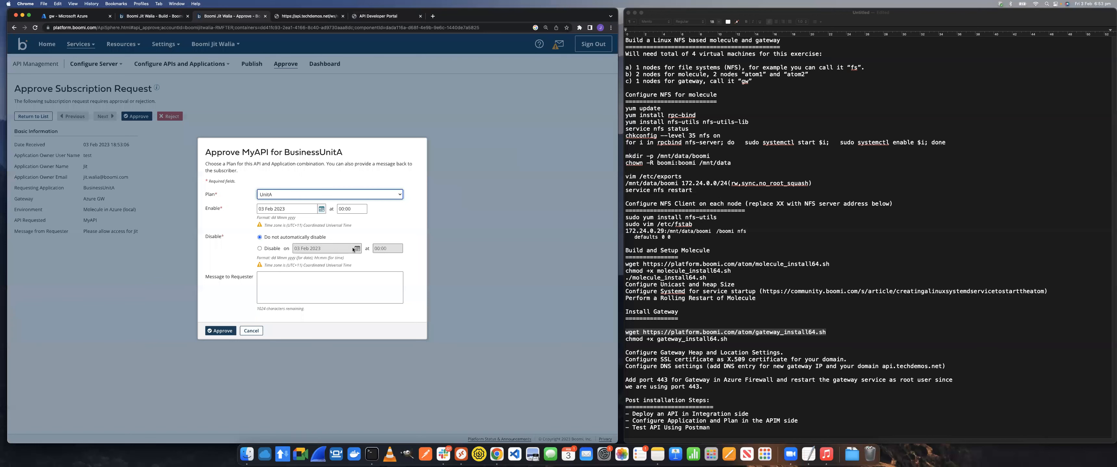
left_click(222, 330)
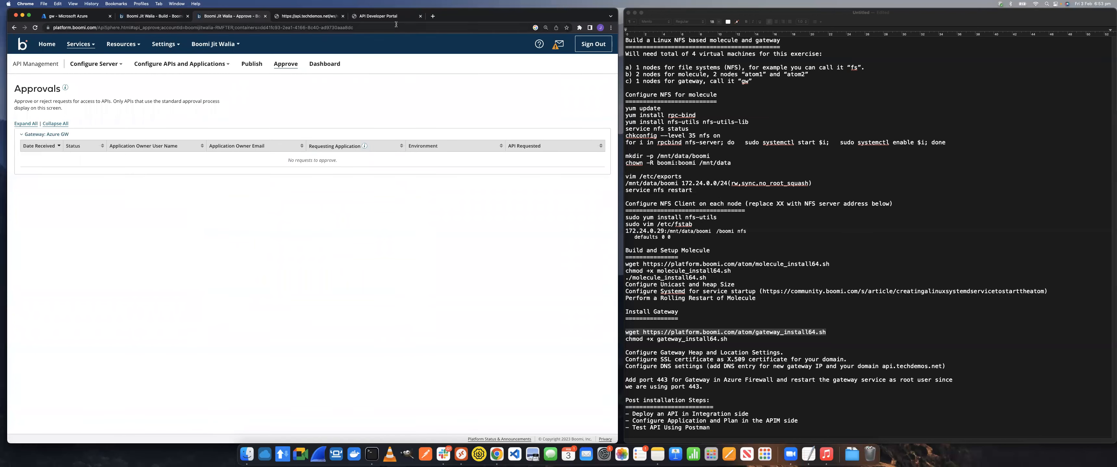
Sign out of the API Developer Portal, sign back in with username test and the account password, and dismiss the password prompts
left_click(387, 17)
left_click(502, 47)
left_click(502, 61)
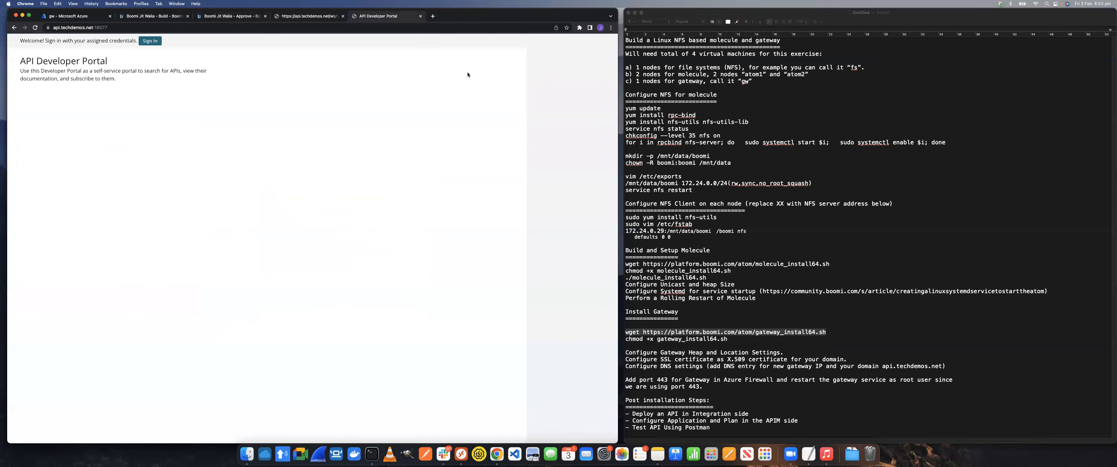
left_click(158, 43)
left_click(87, 110)
type("test")
left_click(94, 139)
type("tes")
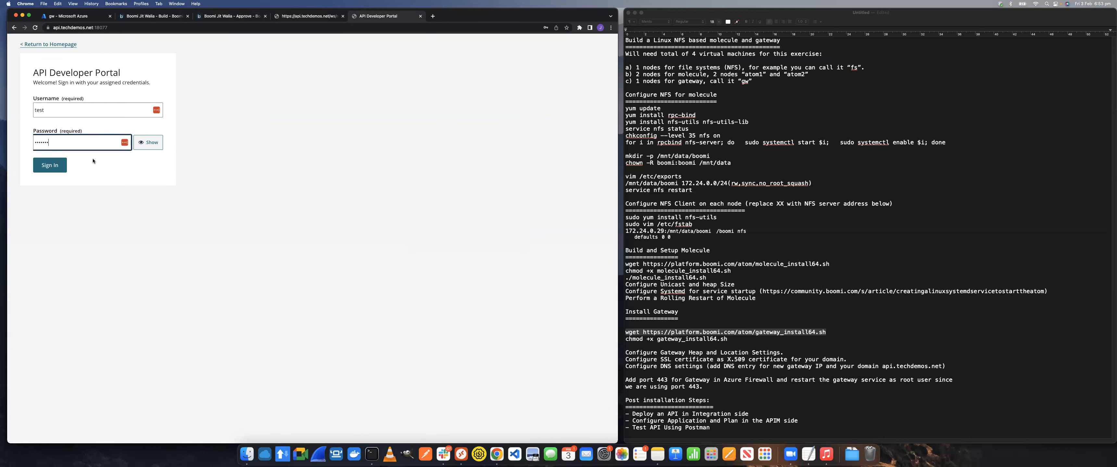
key("Return")
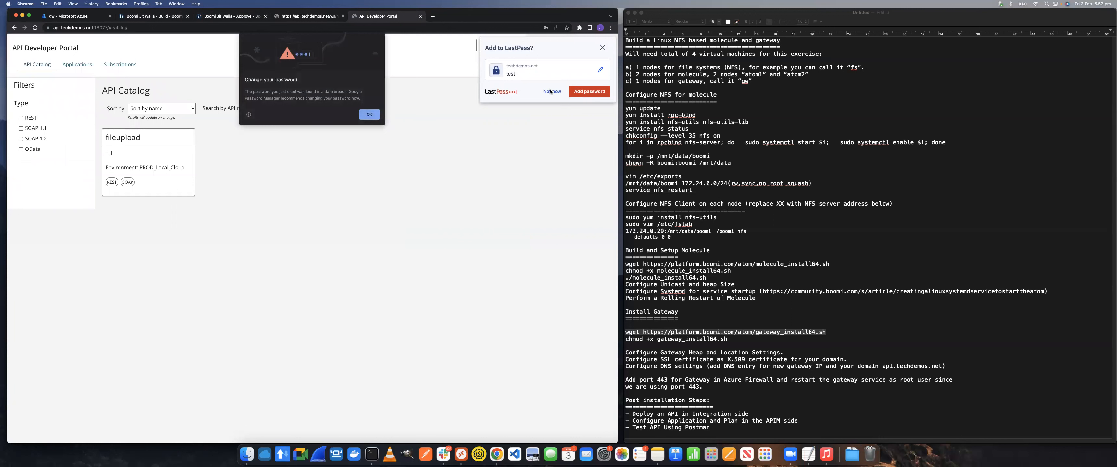
left_click(378, 115)
left_click(530, 134)
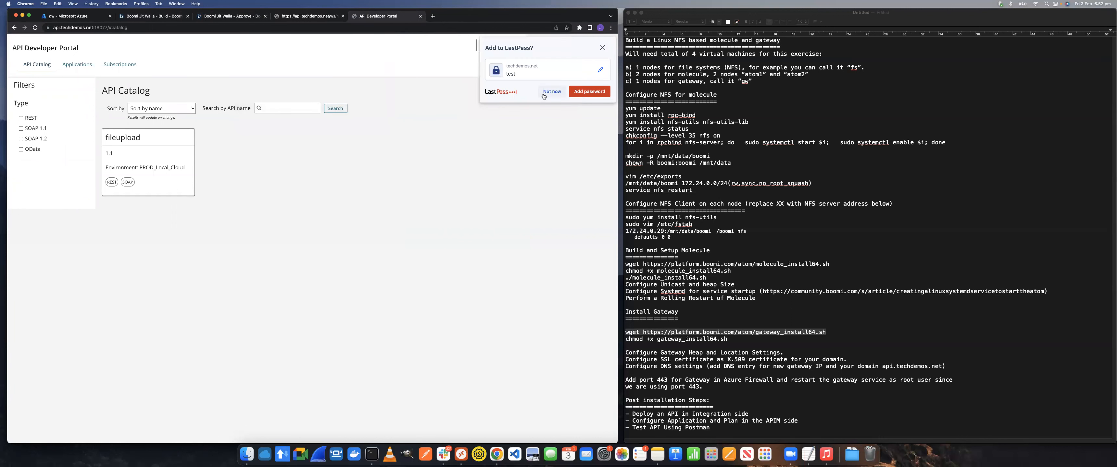
Open BusinessUnitA's fileupload subscription, review its details and reload the page to refresh its status
left_click(120, 64)
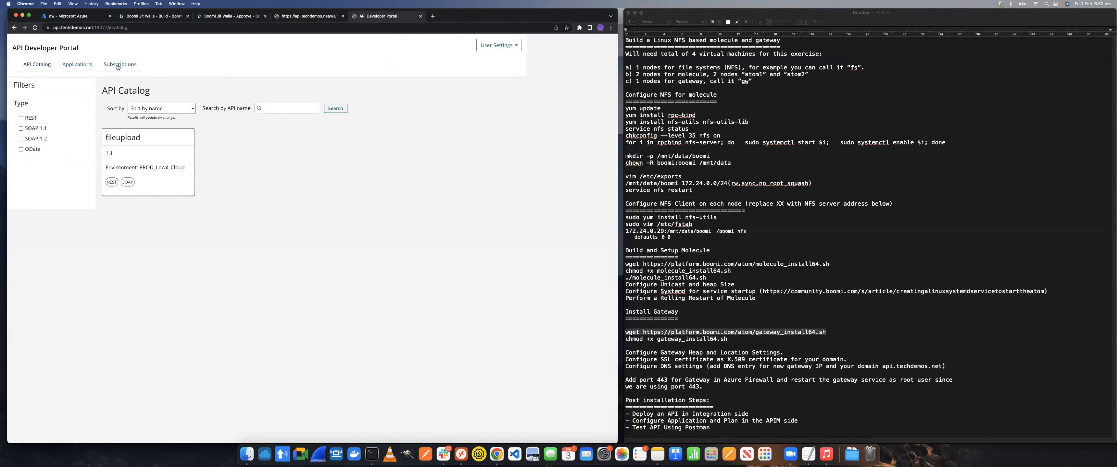
left_click(46, 148)
left_click(34, 198)
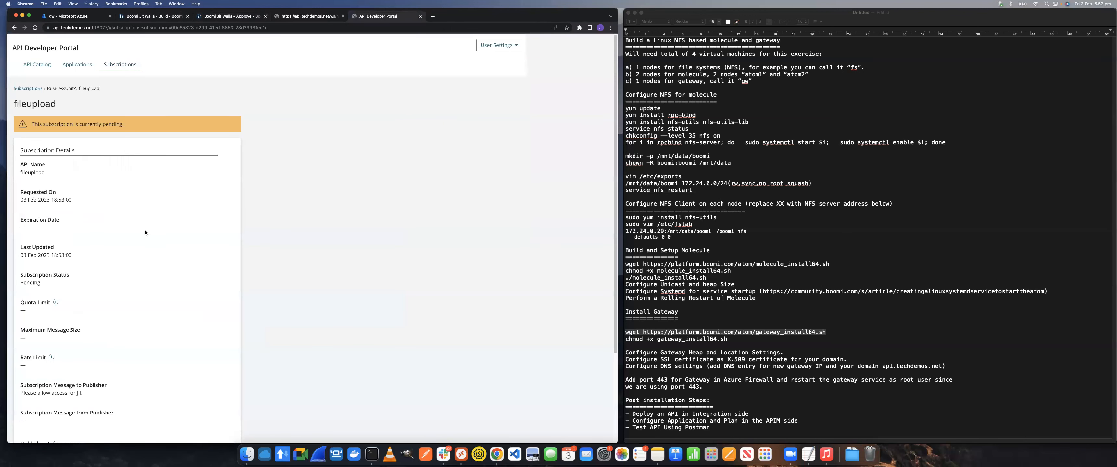
scroll(146, 230, "down", 3)
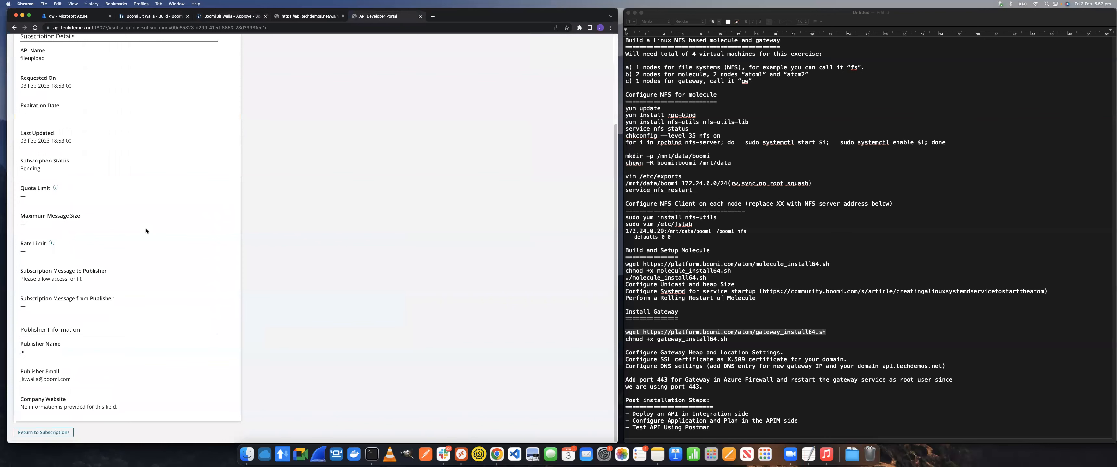
scroll(146, 228, "up", 3)
left_click(36, 31)
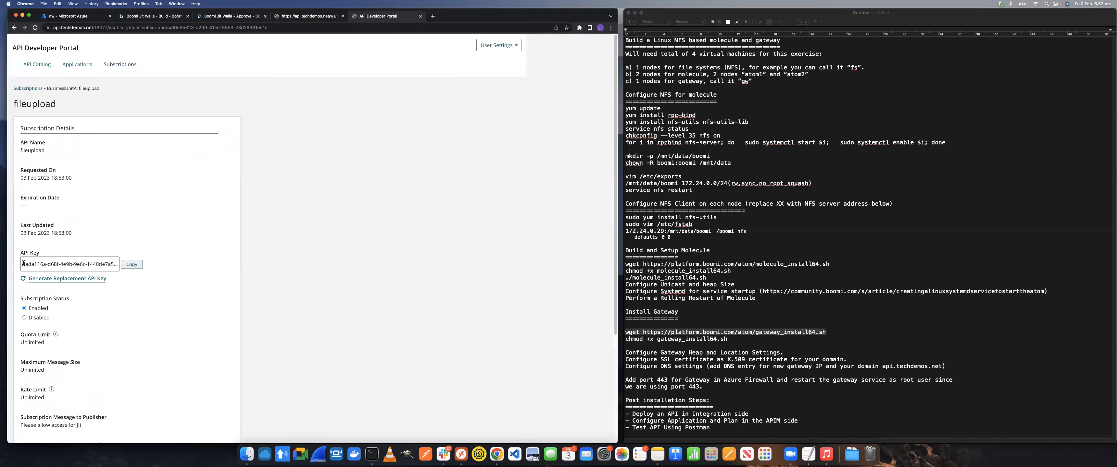
Copy the subscription's API key and paste it as the x-api-key value of the Test request in Postman
left_click(137, 266)
left_click(425, 455)
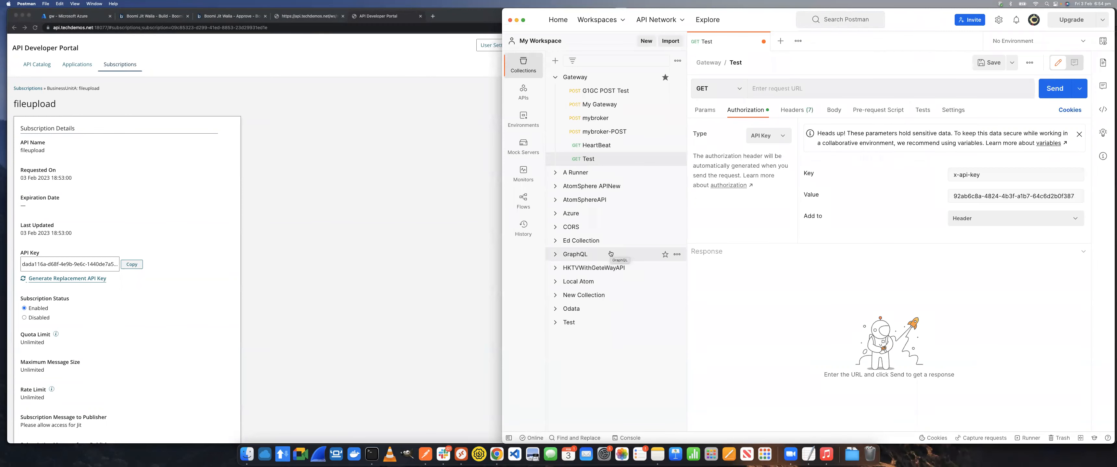
triple_click(973, 197)
key("super+v")
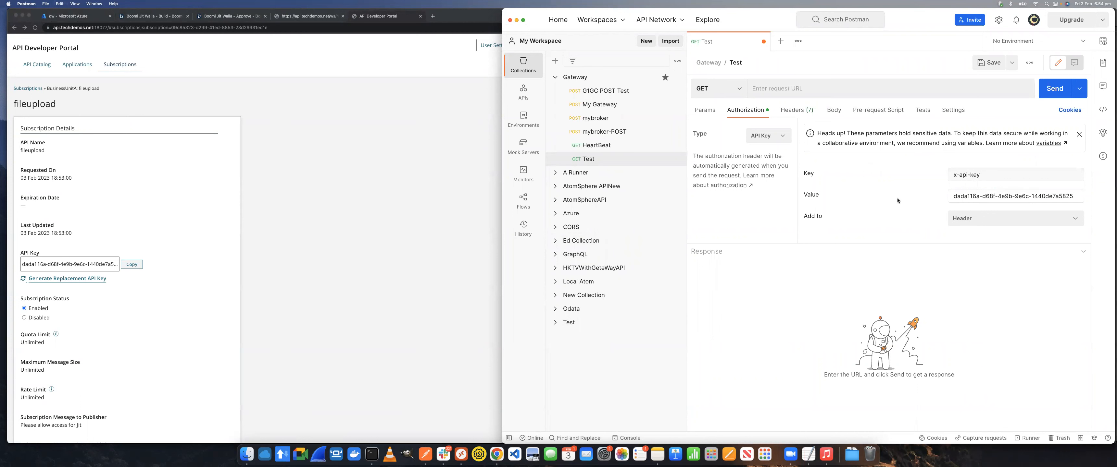
left_click(313, 17)
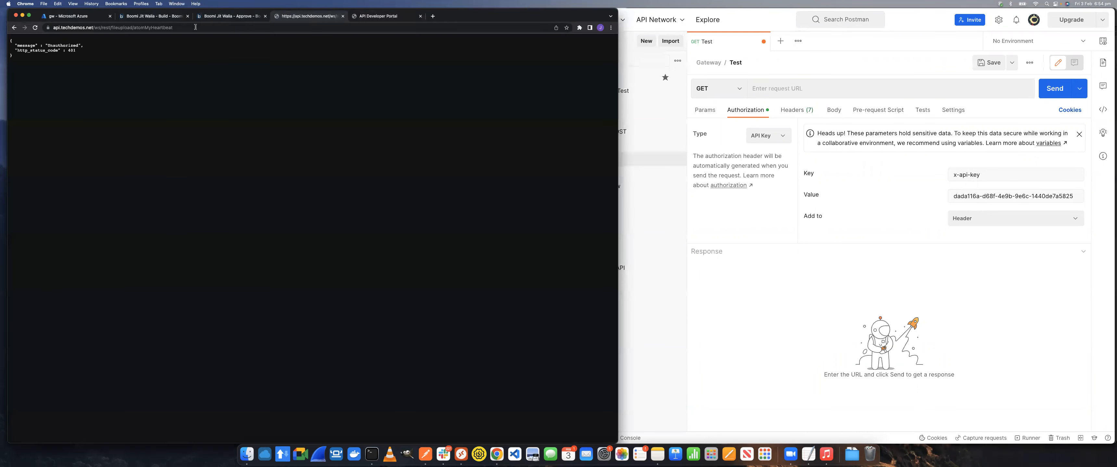
left_click(180, 28)
right_click(180, 28)
left_click(196, 71)
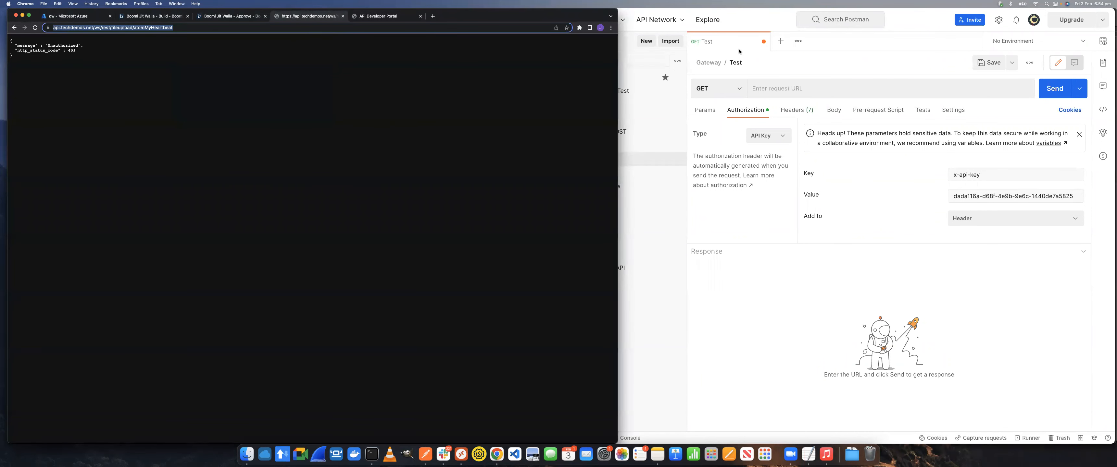
left_click(771, 92)
key("super+v")
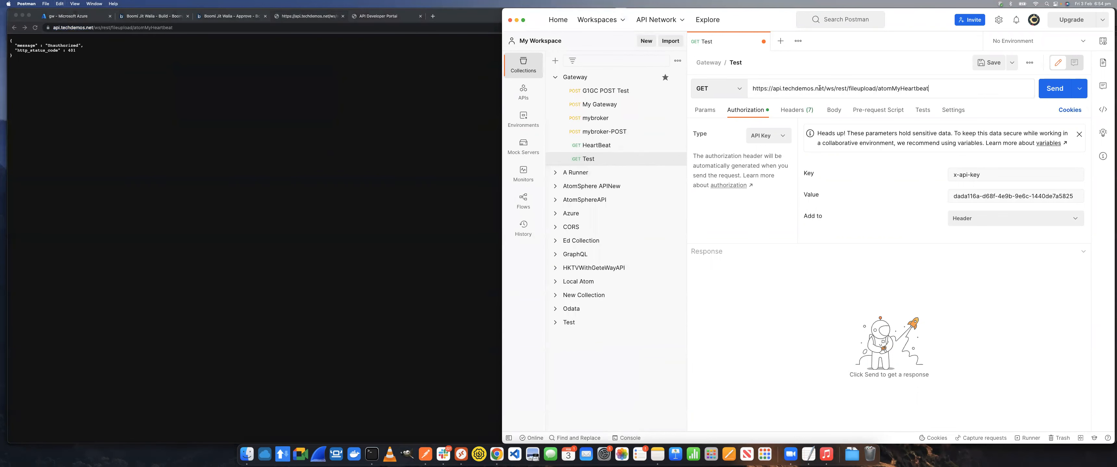
left_click(1049, 91)
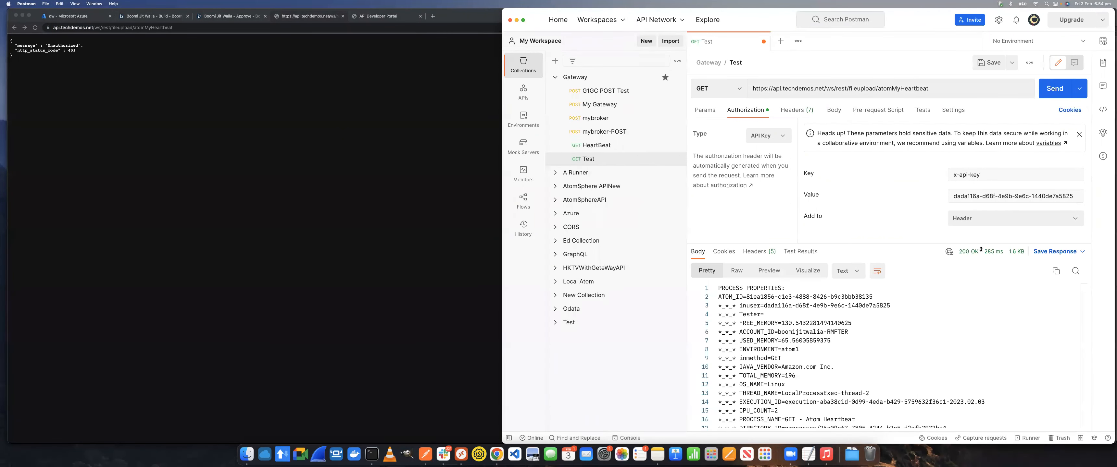
Change the Test request's method to POST and give it a form-data body with a text field Test set to Test
scroll(776, 354, "down", 5)
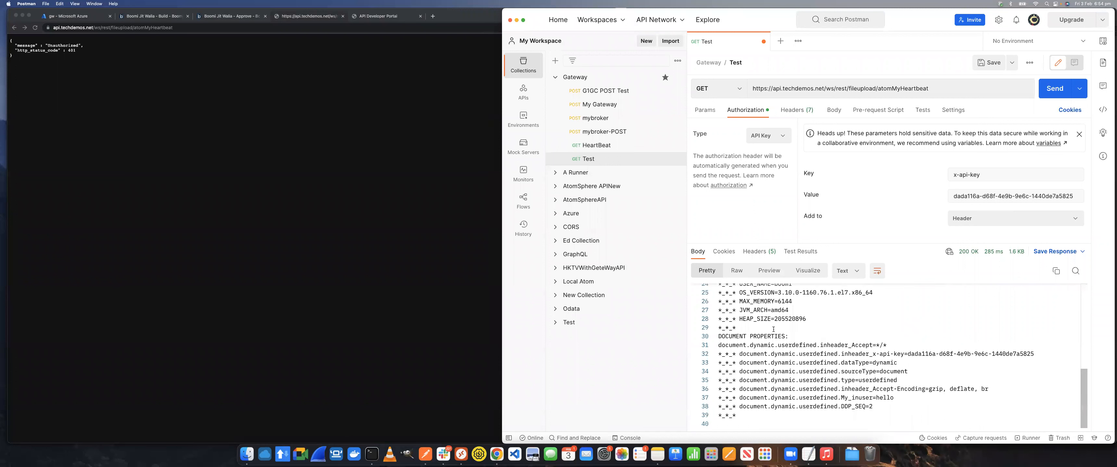
left_click(739, 89)
left_click(710, 129)
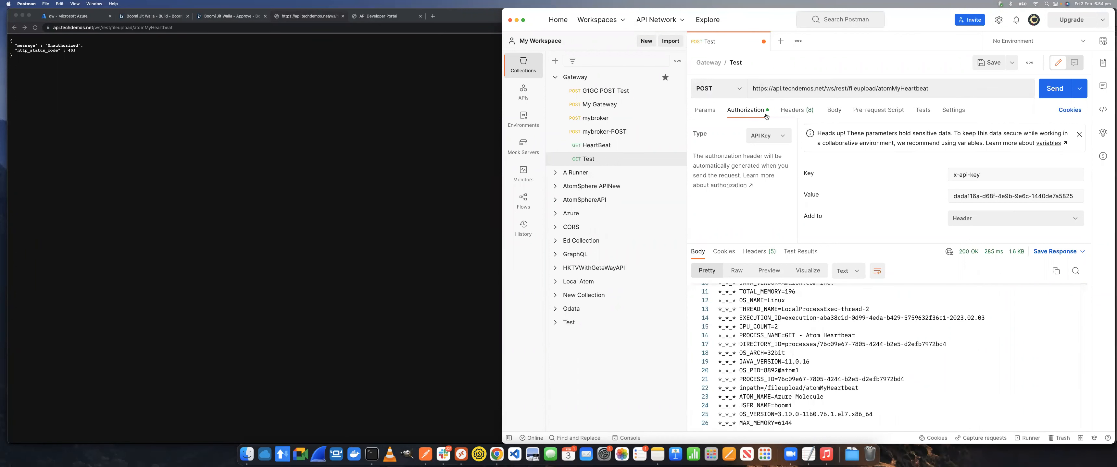
left_click(833, 111)
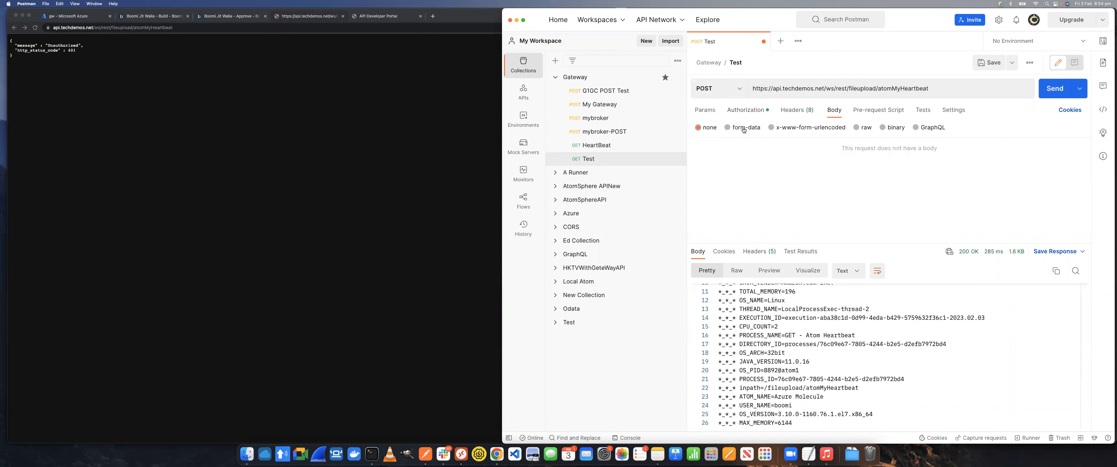
left_click(788, 161)
type("Test")
key("Tab")
type("Test")
Add a second form-data field of type File with the key test.png
left_click(814, 178)
left_click(820, 213)
left_click(750, 177)
type("test.png")
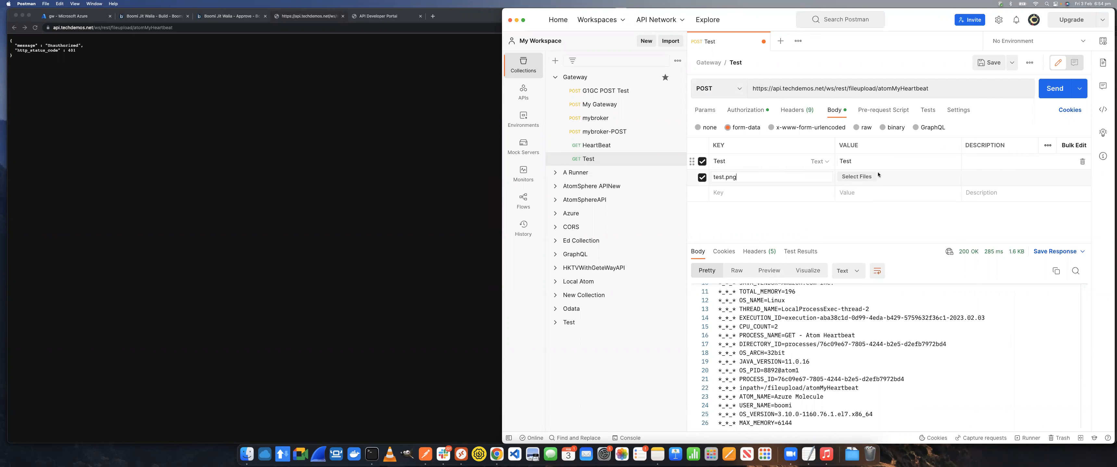
Attach libDirListing.csv from the Downloads folder to the file field and rename its key to test.csv
left_click(853, 179)
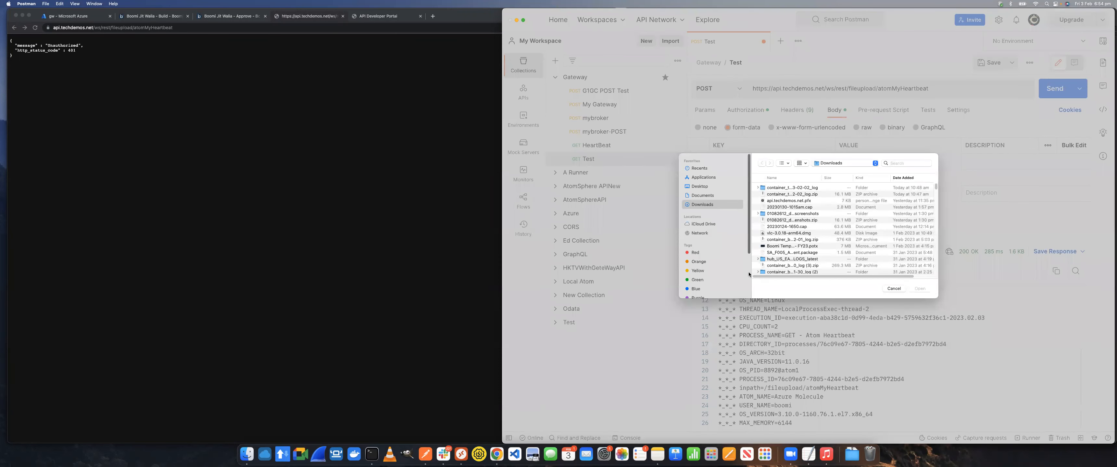
scroll(775, 263, "down", 3)
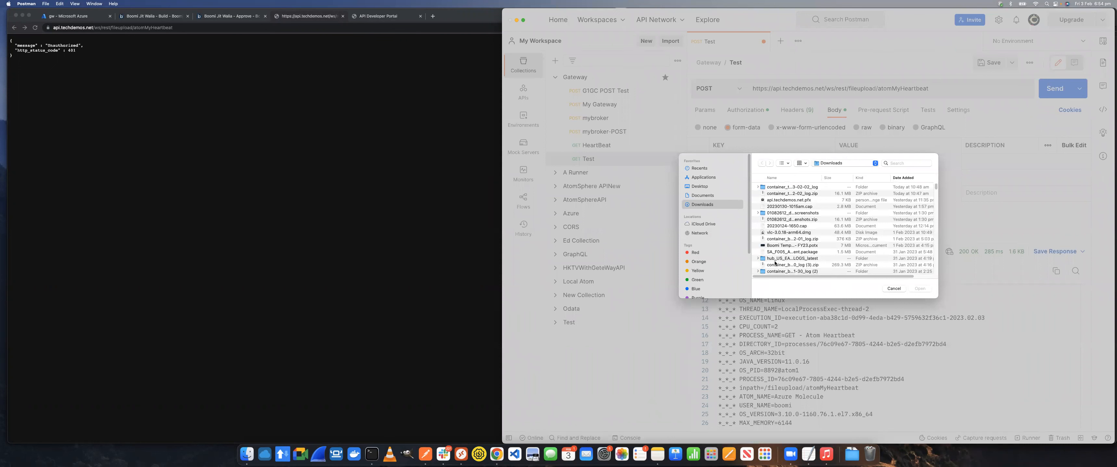
scroll(775, 263, "down", 10)
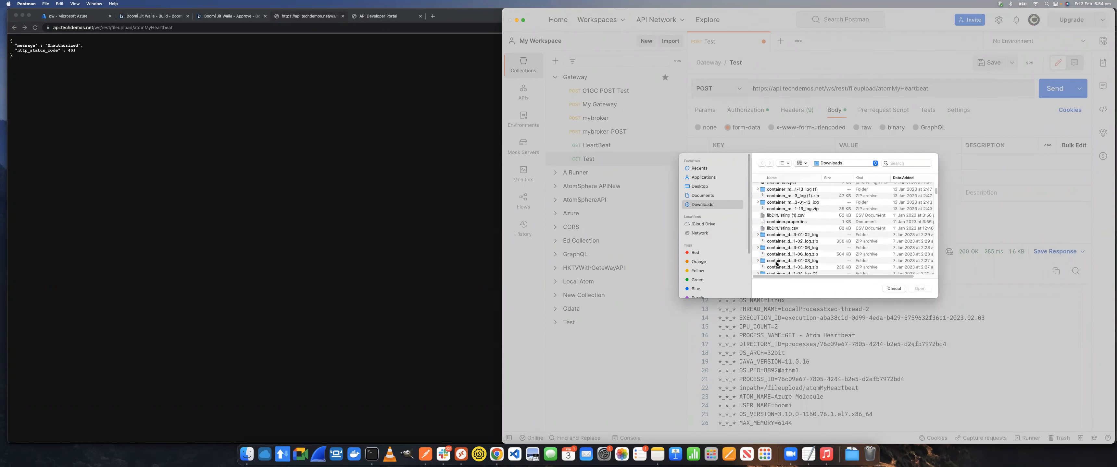
left_click(779, 229)
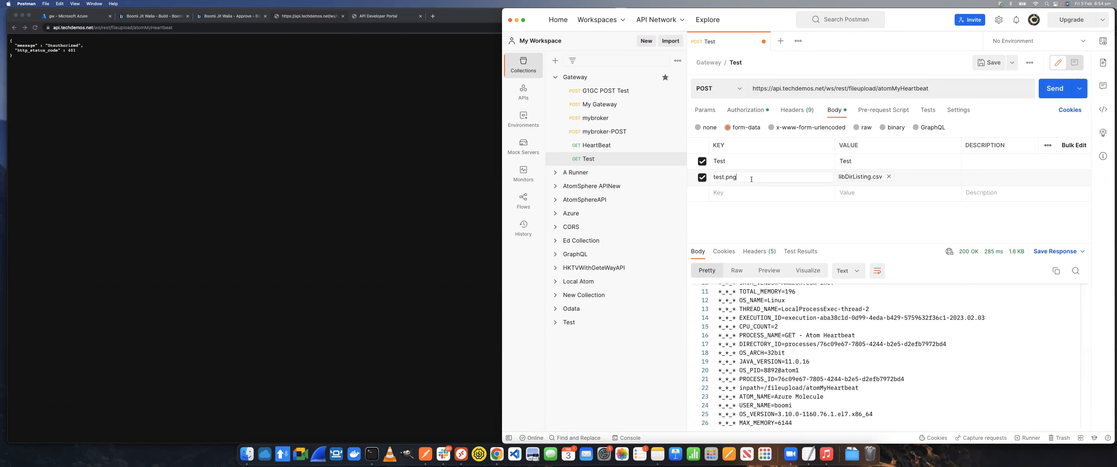
key("super+a")
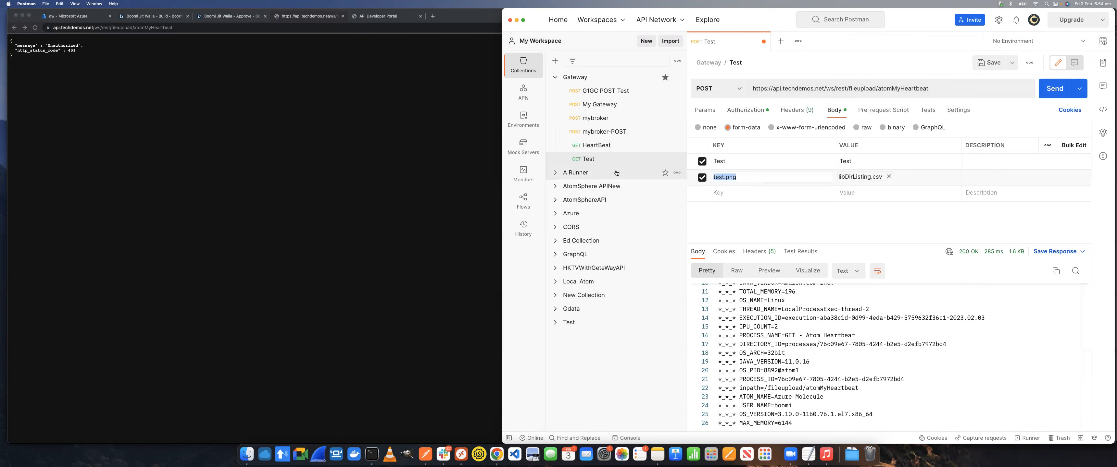
type("test.csv")
Send the POST request, replace atomMyHeartbeat in its URL with Asset, and send it again
left_click(1053, 89)
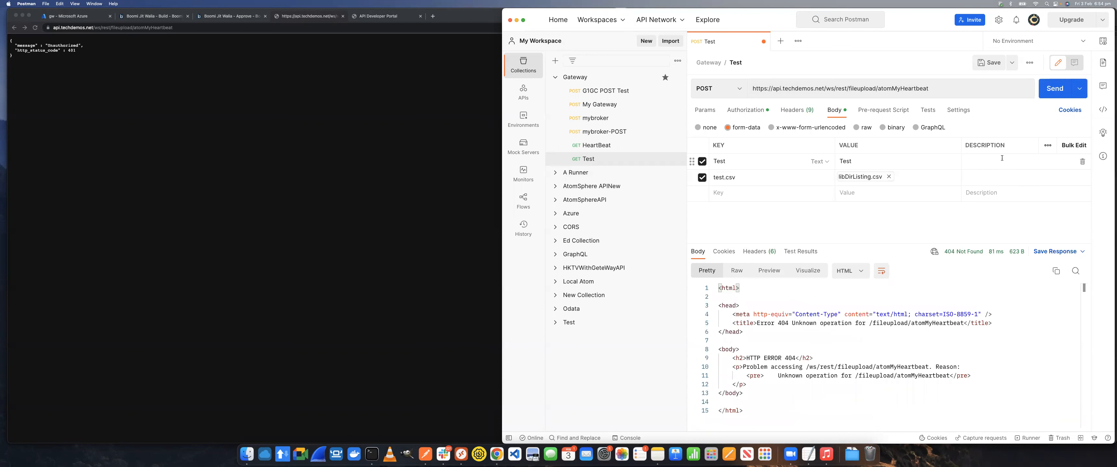
double_click(877, 88)
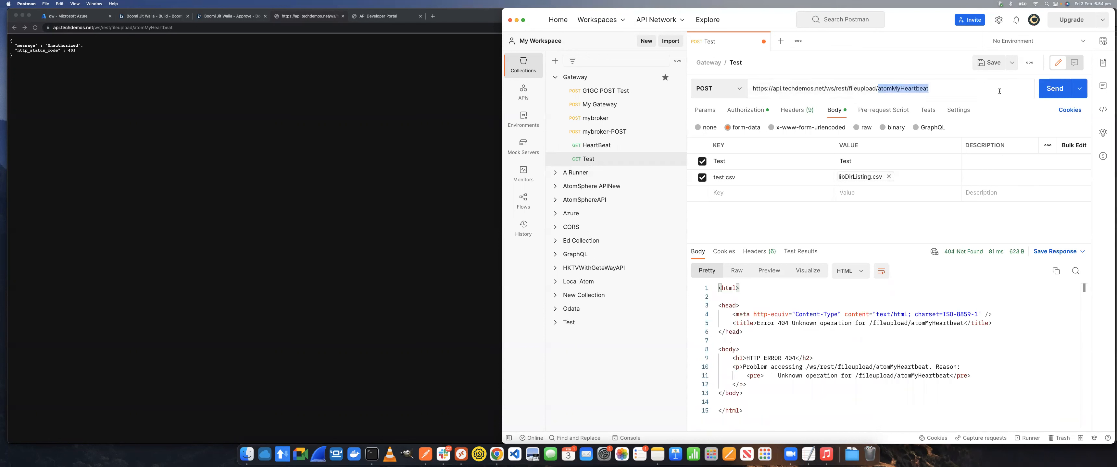
type("Asse")
left_click(1053, 88)
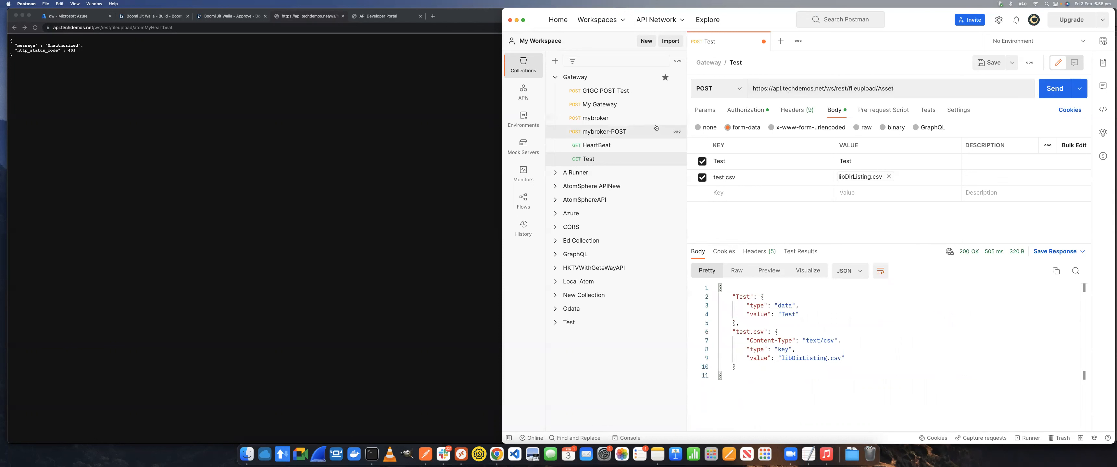
Switch to the API Developer Portal in Chrome, view the API Catalog and sign out of the portal
left_click(317, 17)
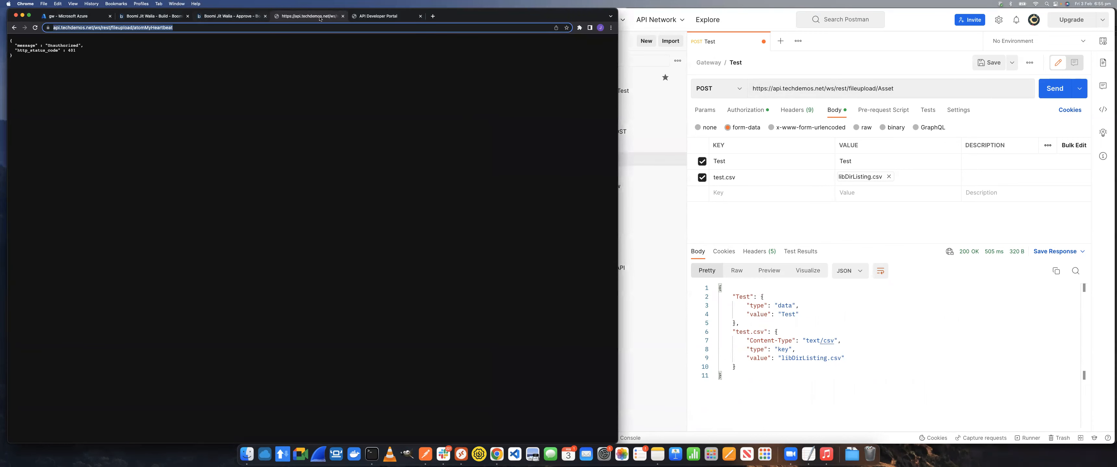
left_click(376, 18)
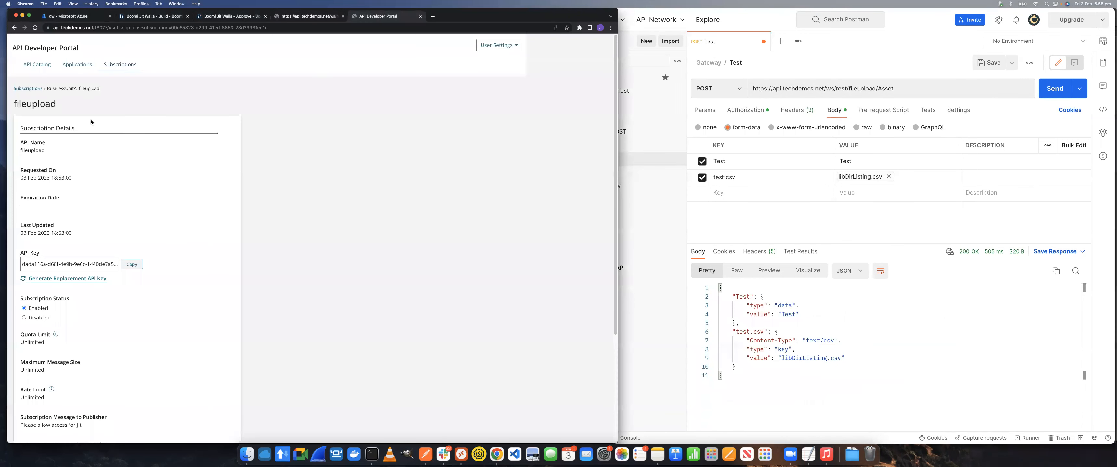
left_click(37, 64)
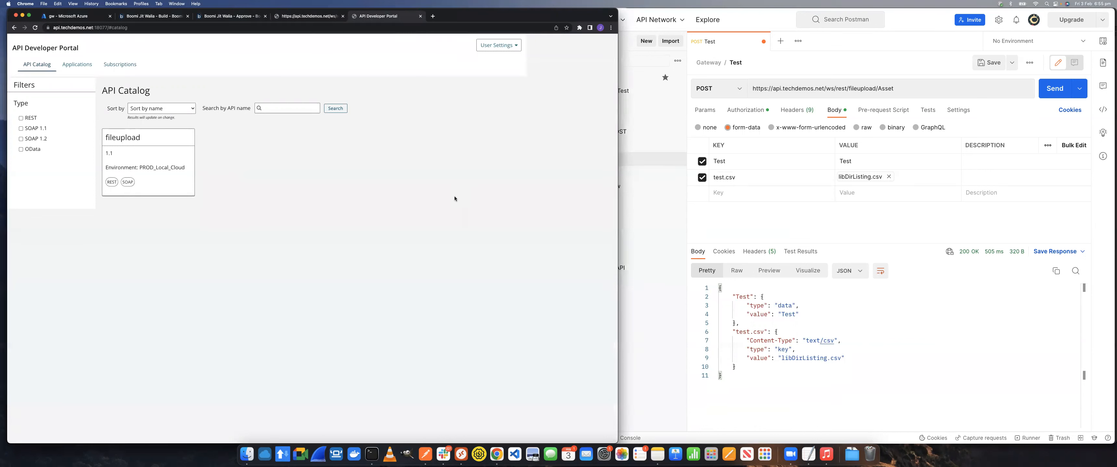
left_click(498, 46)
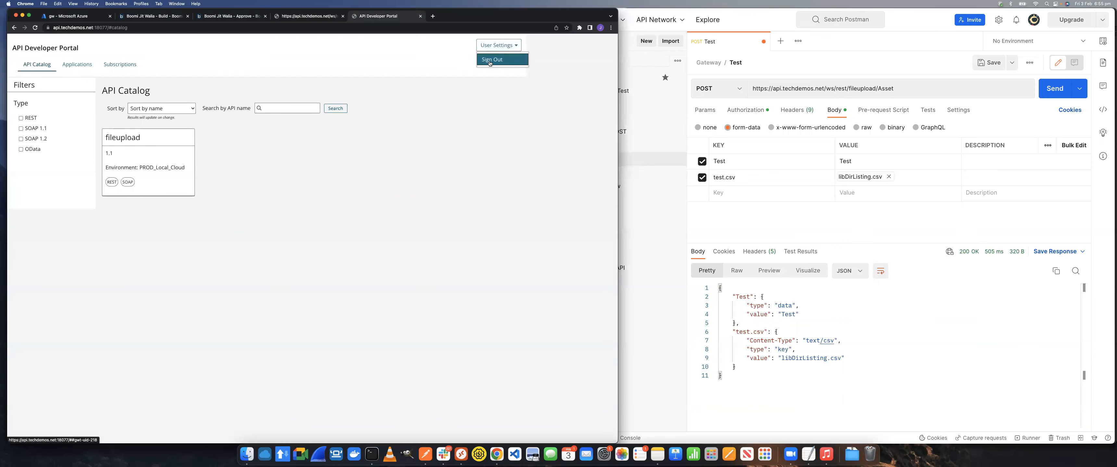
left_click(489, 63)
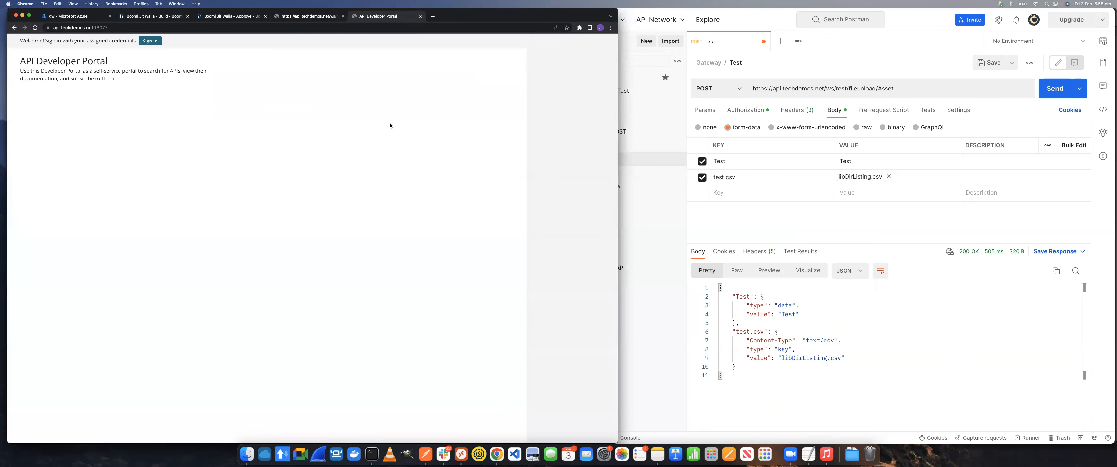